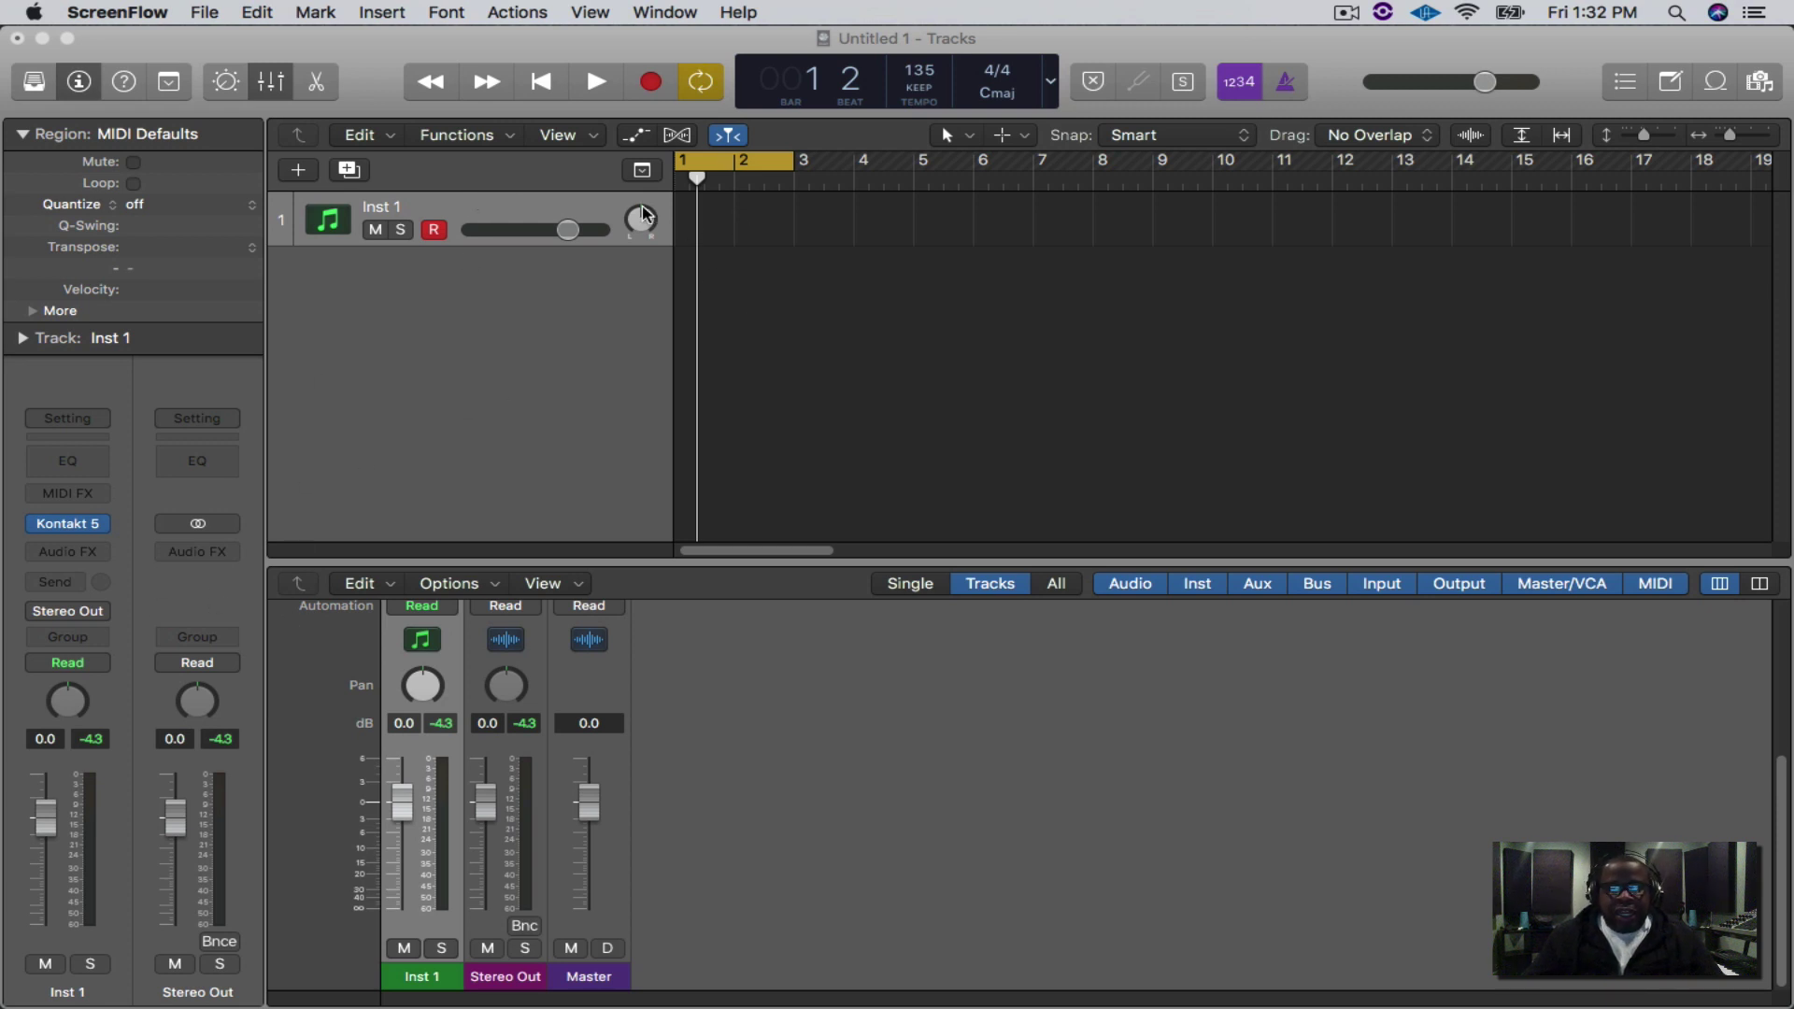
Create an empty MIDI region at bar 1 on Inst 1 and extend it to bar 3.
drag(698, 185, 680, 184)
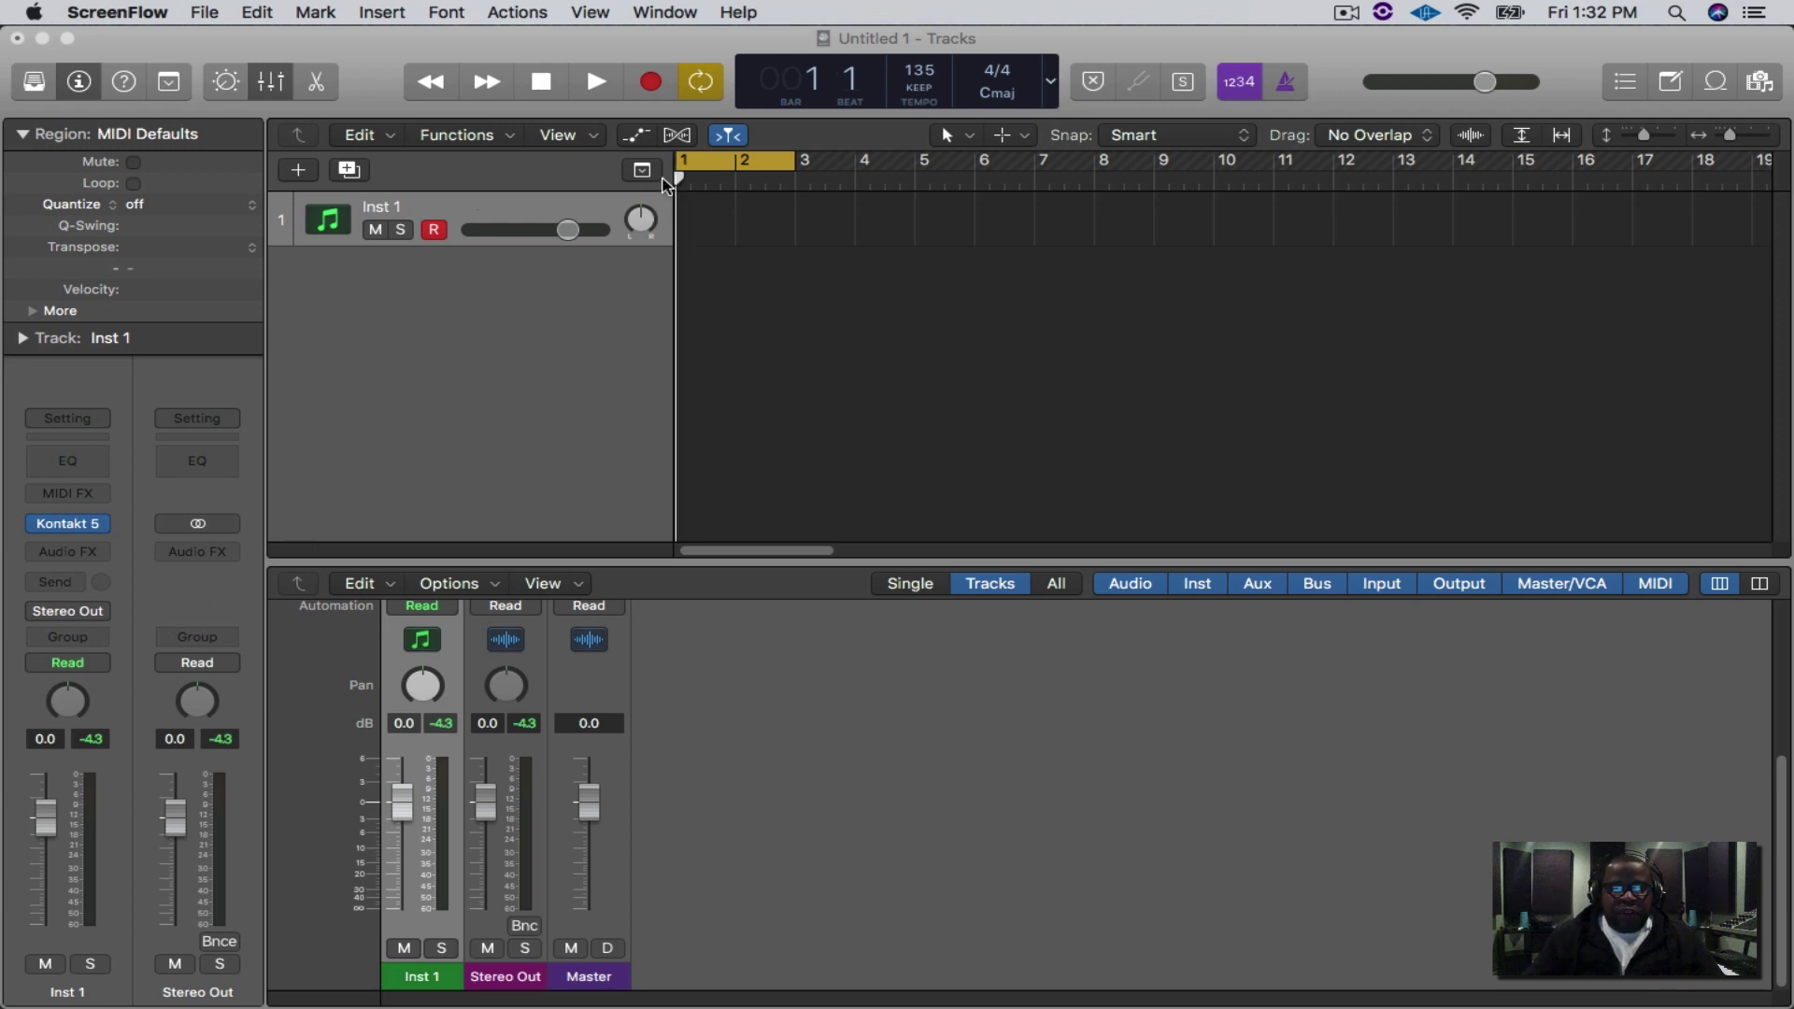
right_click(705, 205)
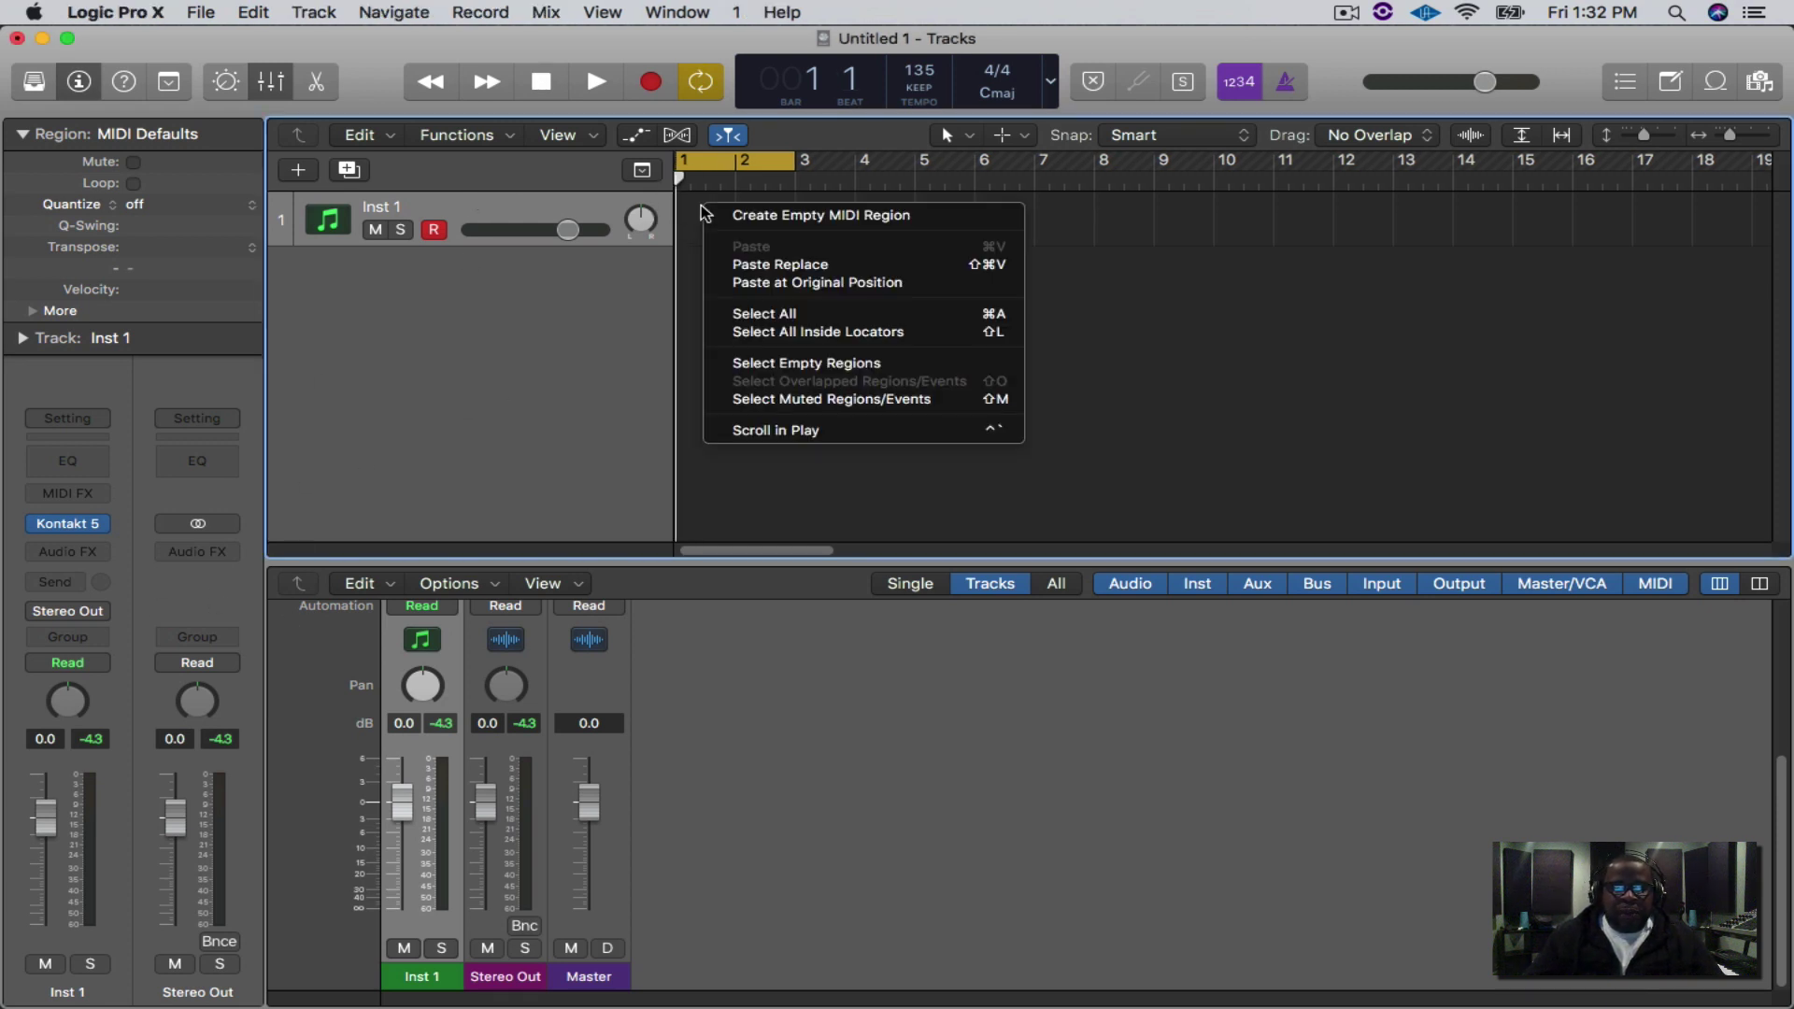
click(754, 217)
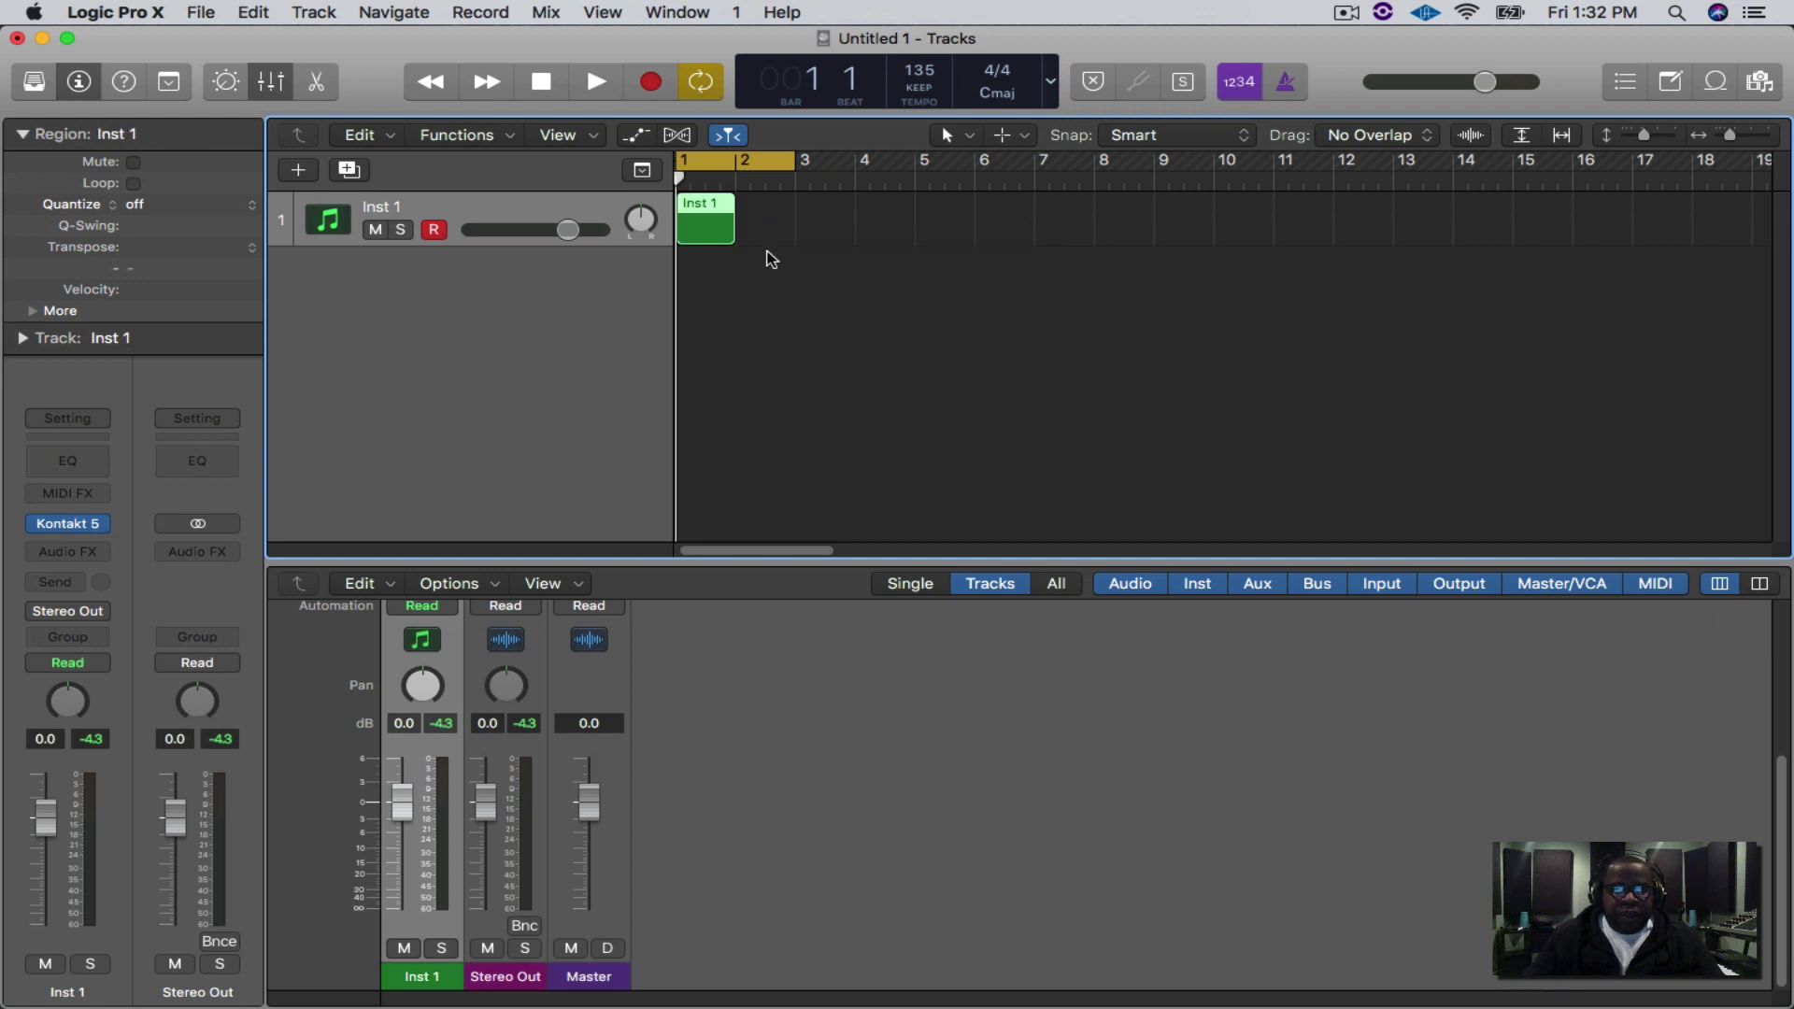
drag(730, 230, 794, 230)
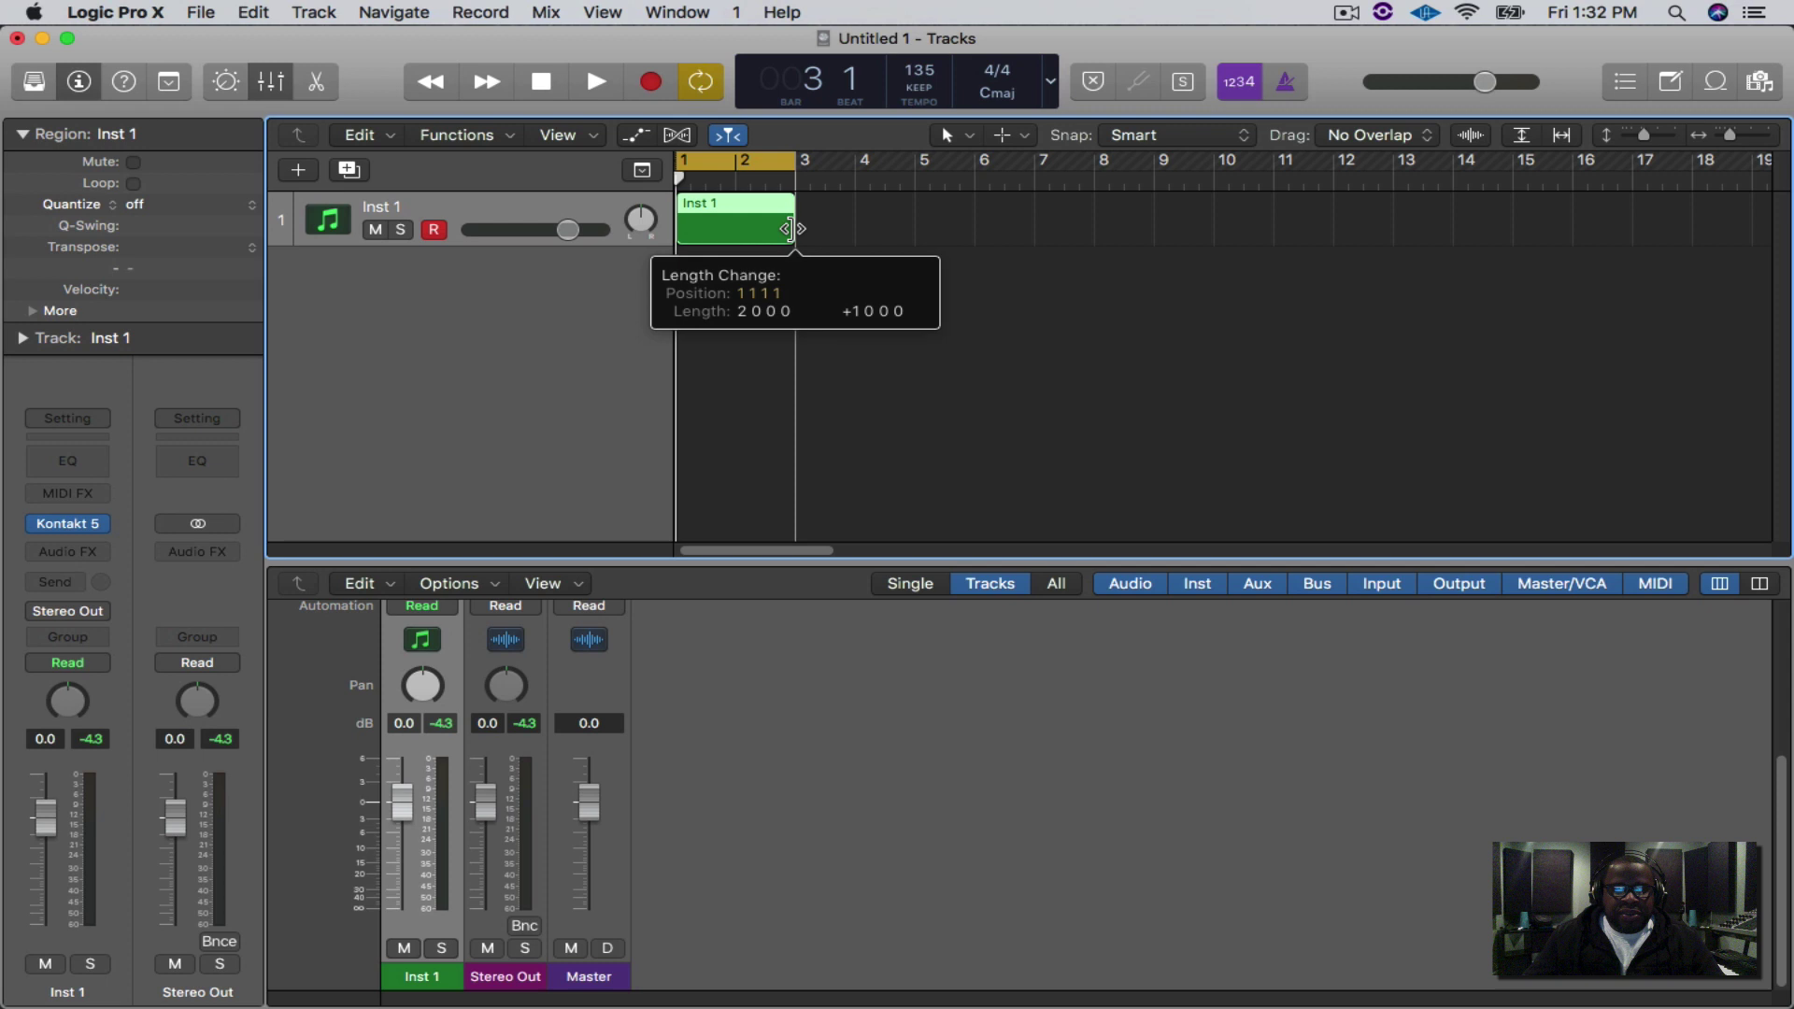
Open the region in the Piano Roll and audition pitches from C4 down toward C2.
double_click(742, 217)
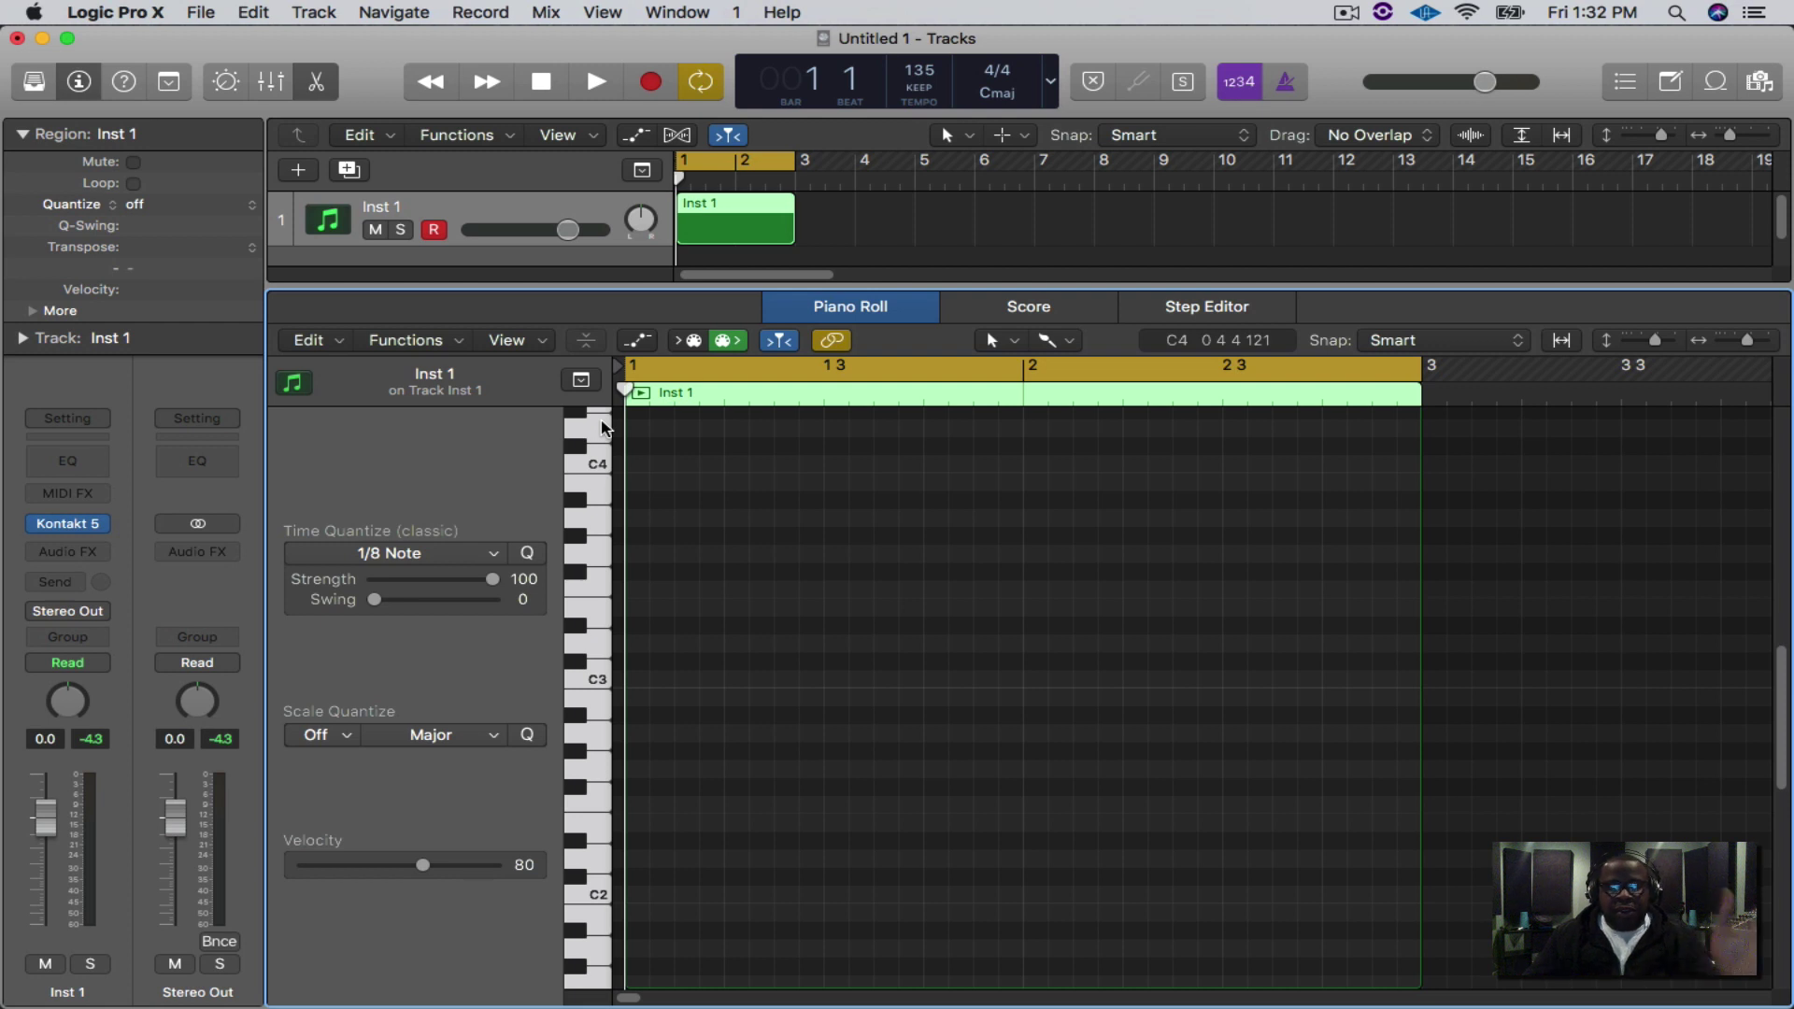
drag(602, 428, 608, 538)
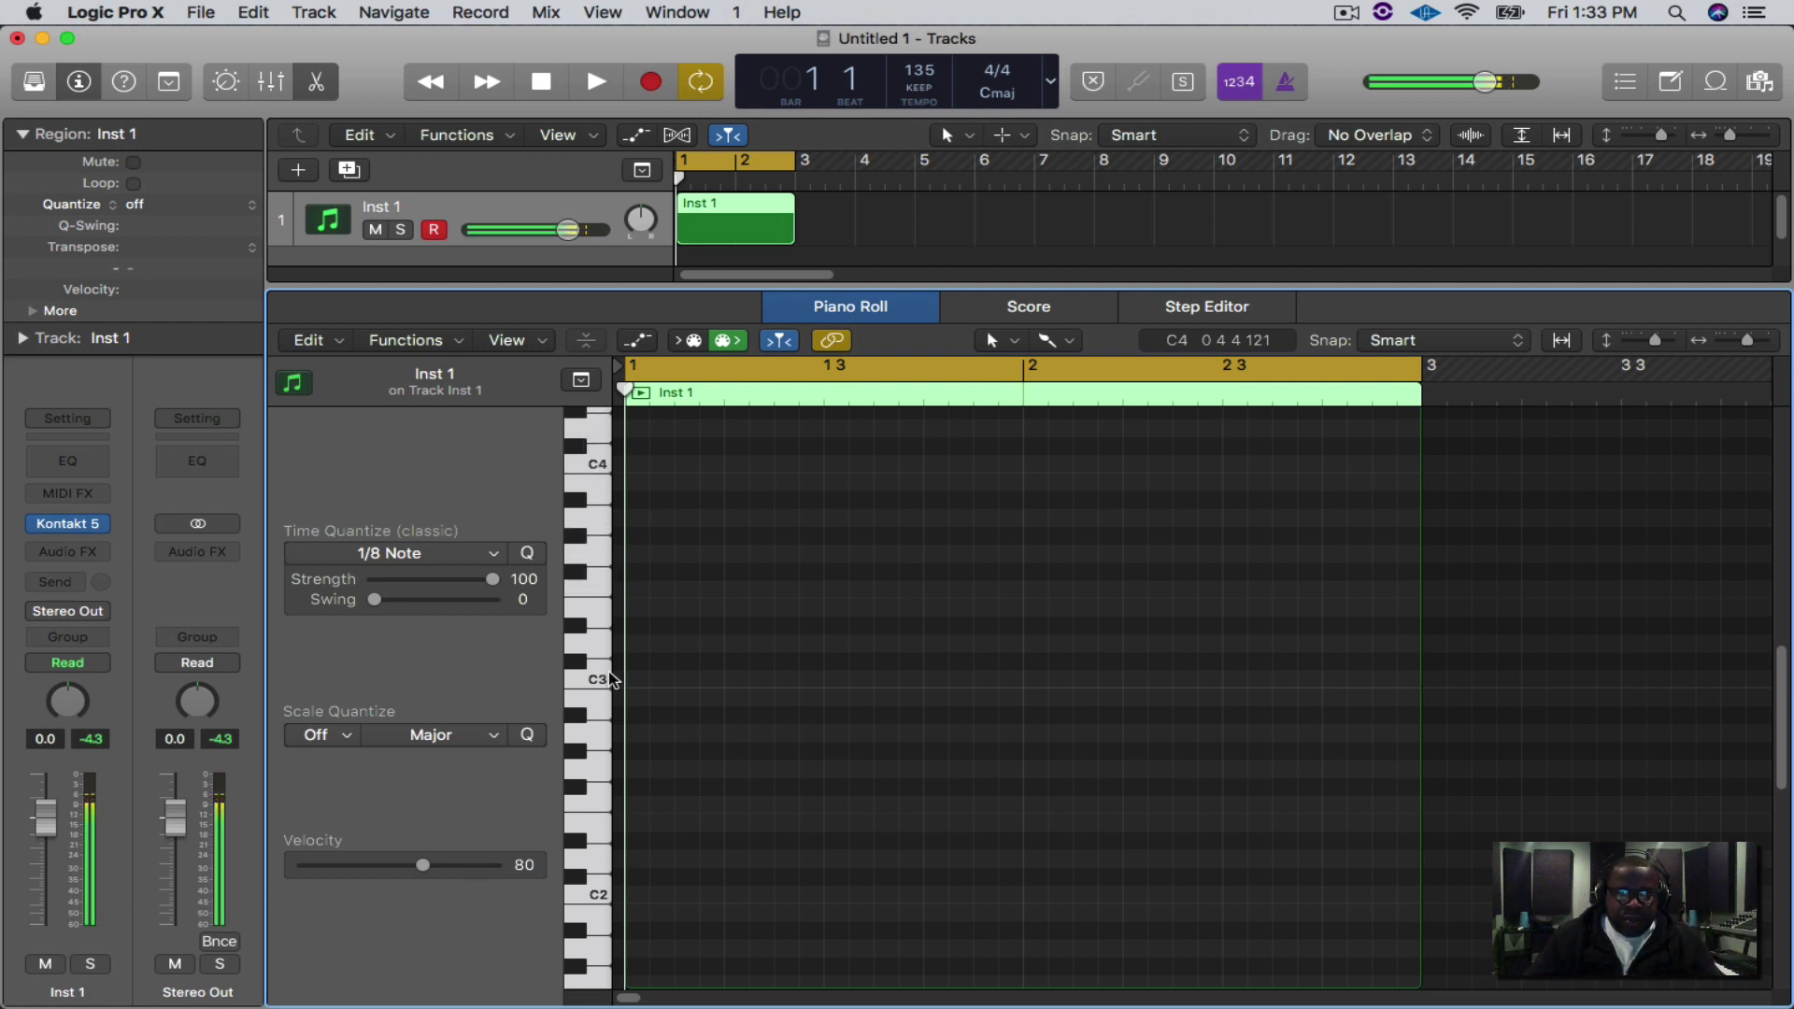
mouse_move(607, 532)
mouse_down()
mouse_move(589, 785)
mouse_move(592, 757)
mouse_up()
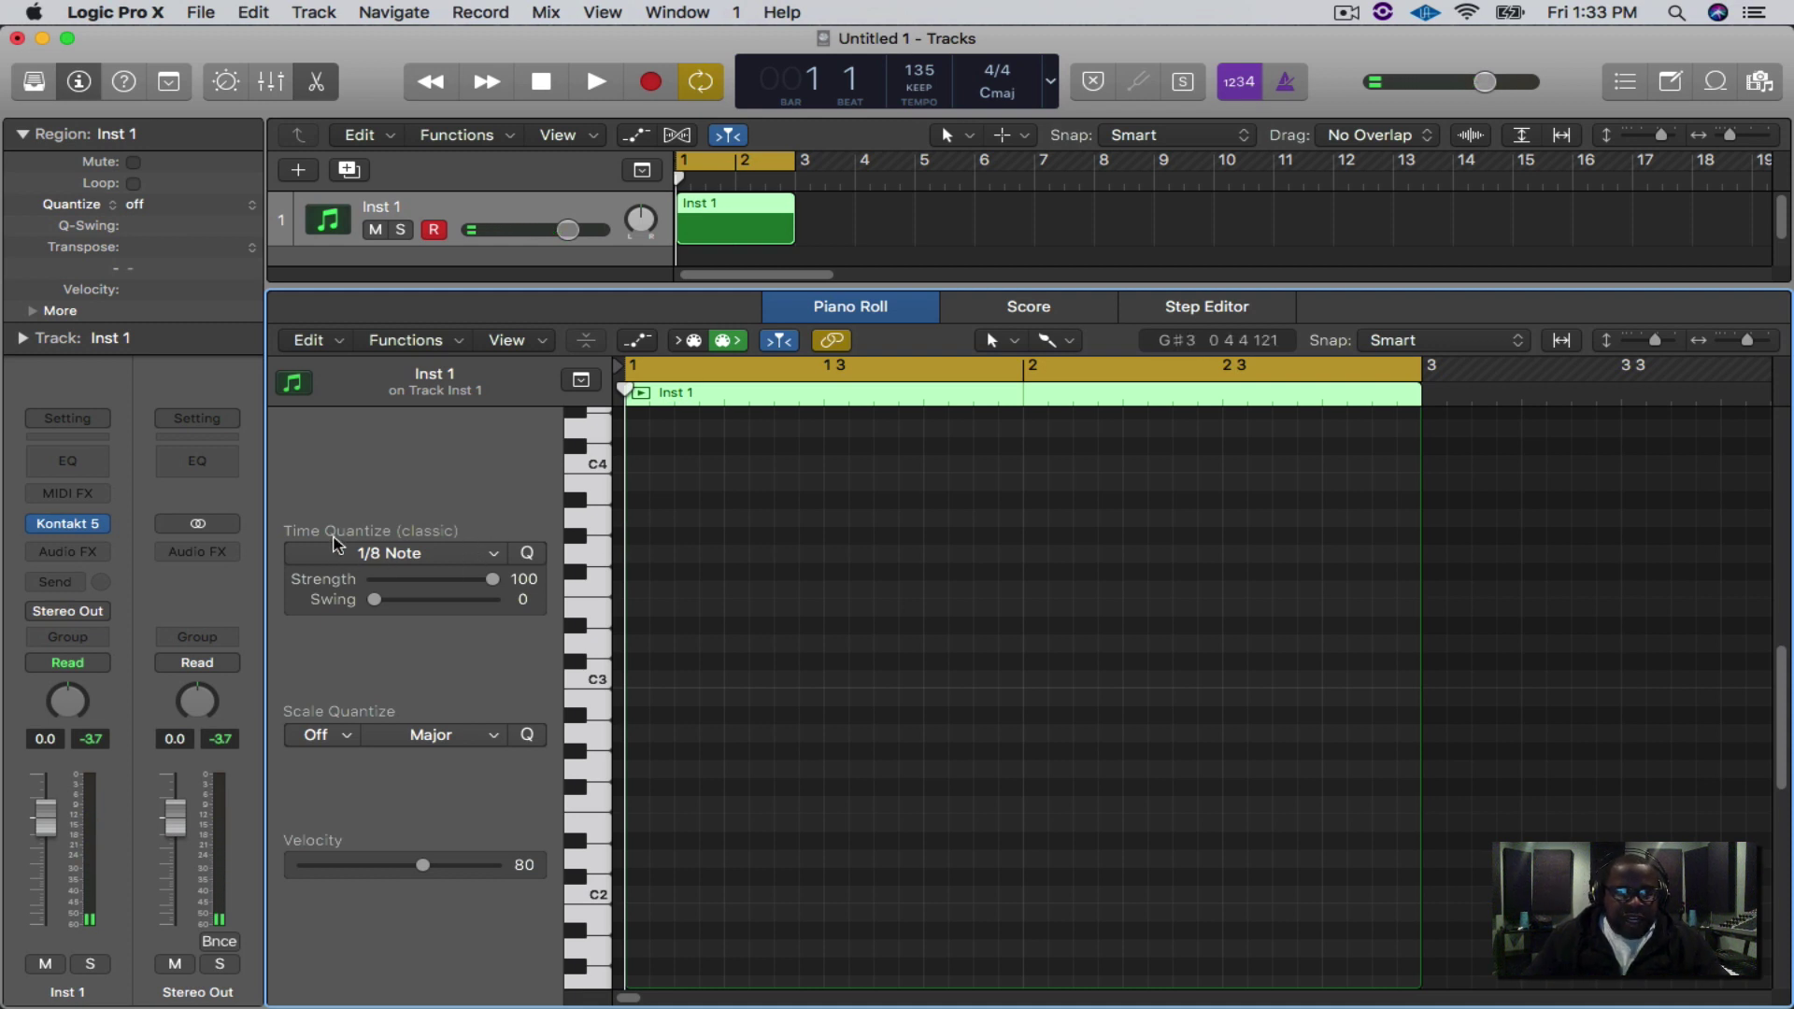
Set the Command-click tool to Brush and keep Time Quantize at 1/8 Note.
click(1070, 343)
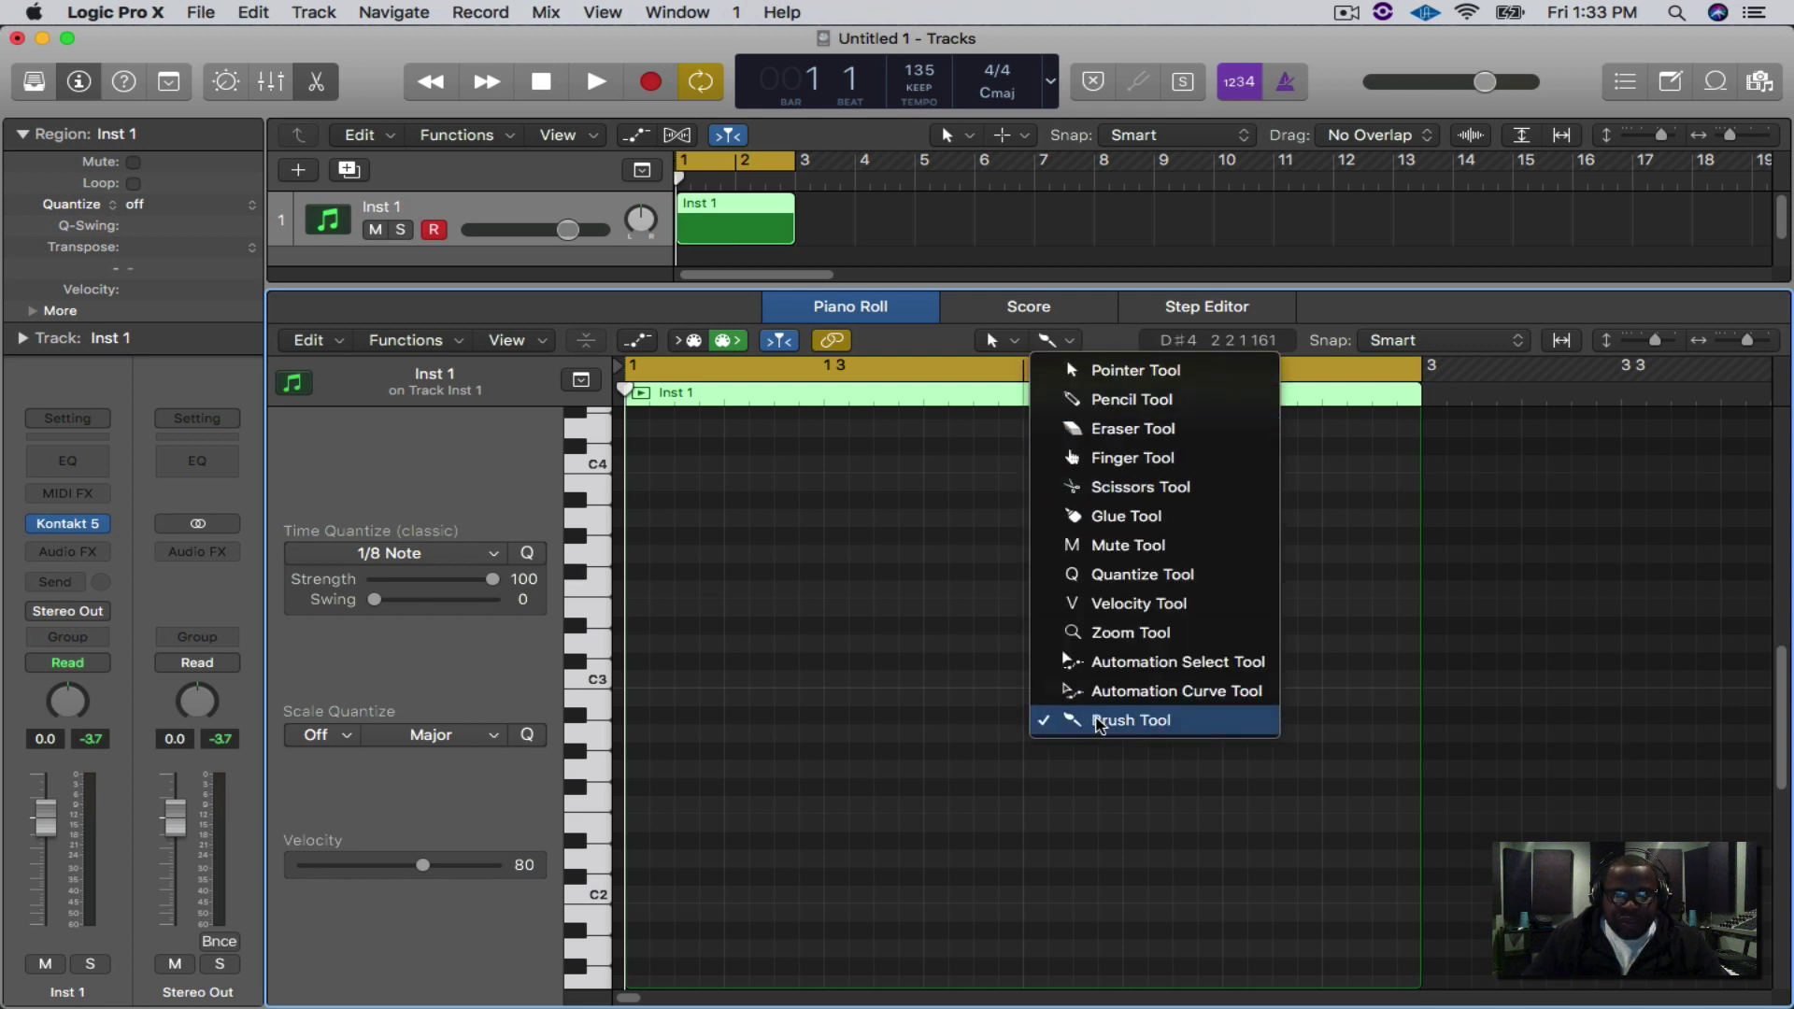
click(1096, 722)
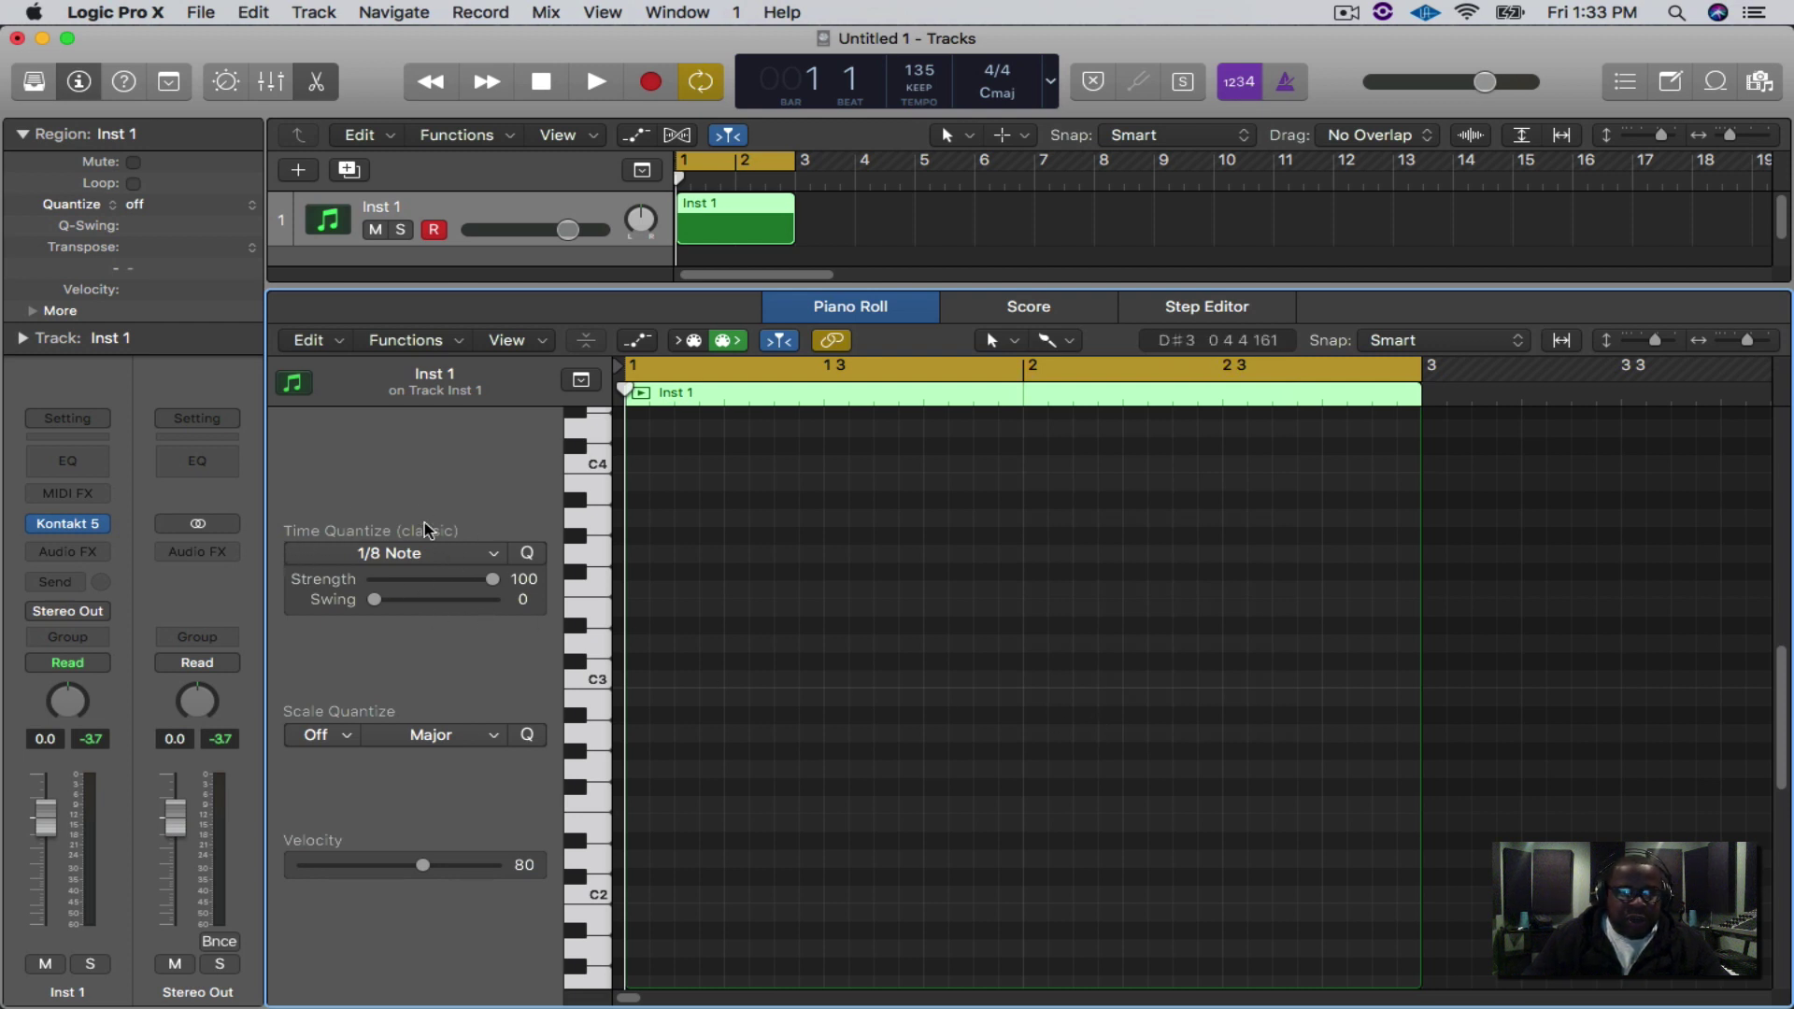
click(499, 555)
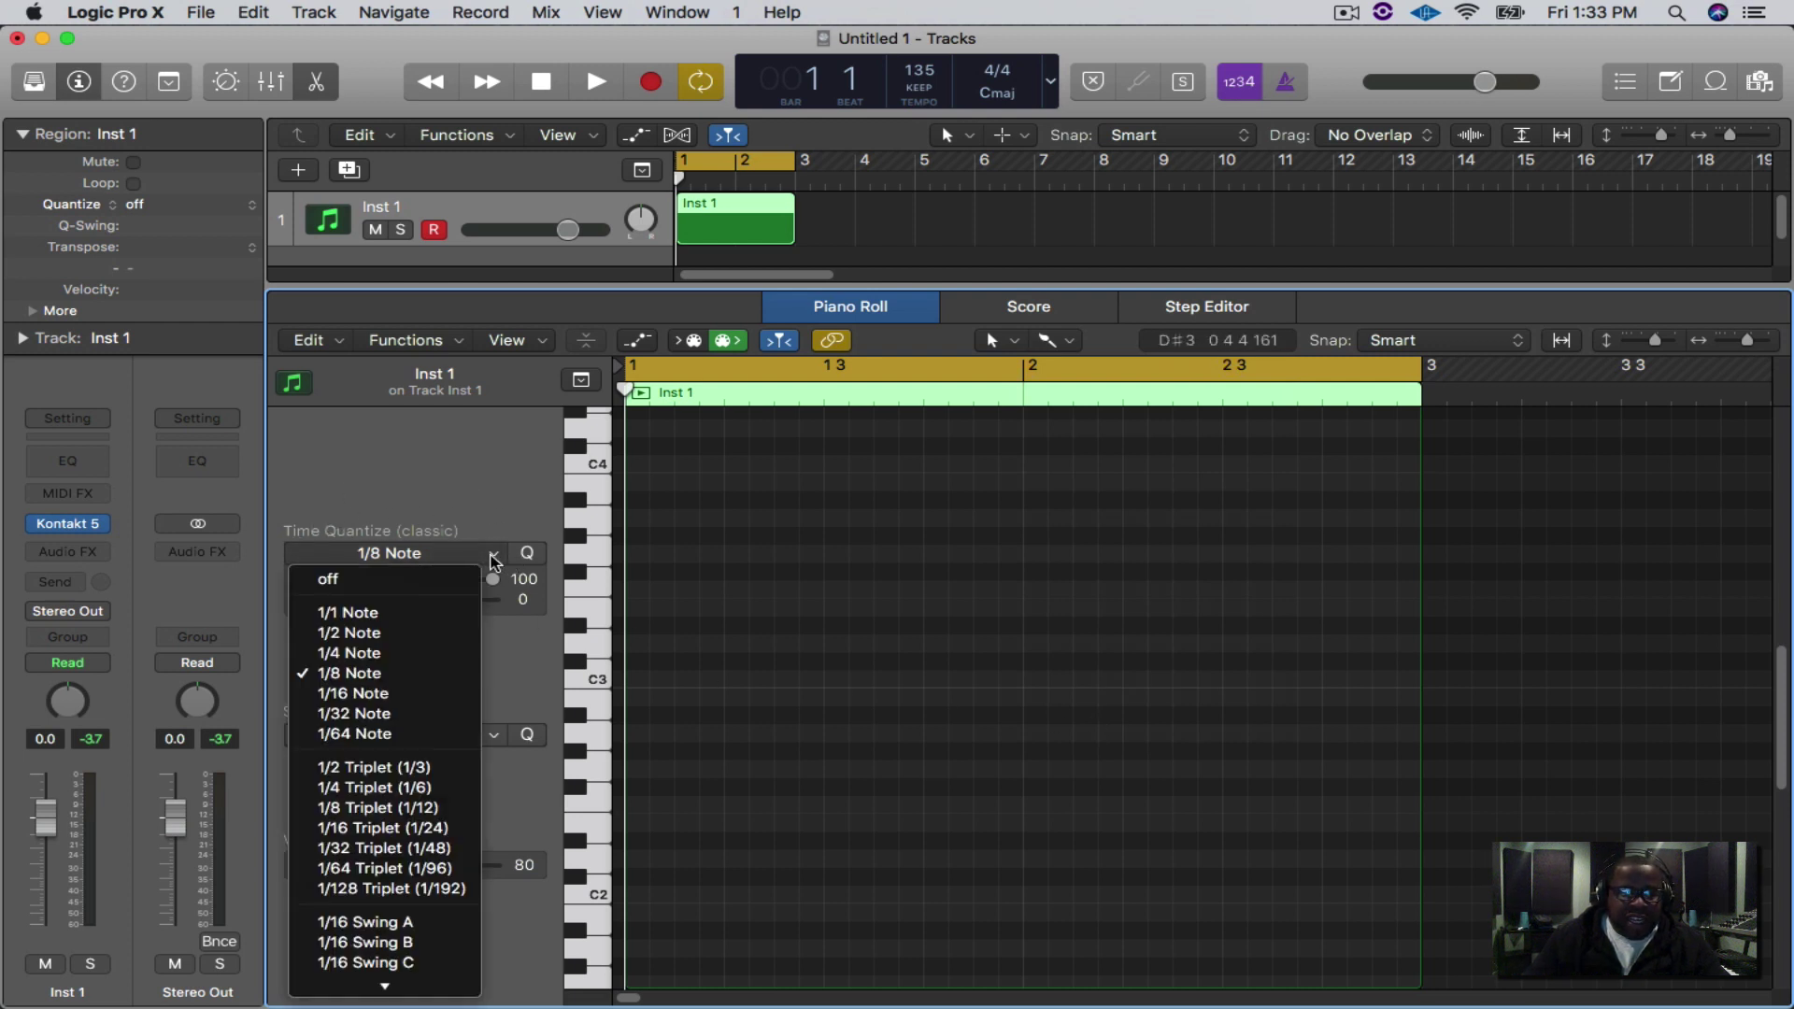
click(367, 679)
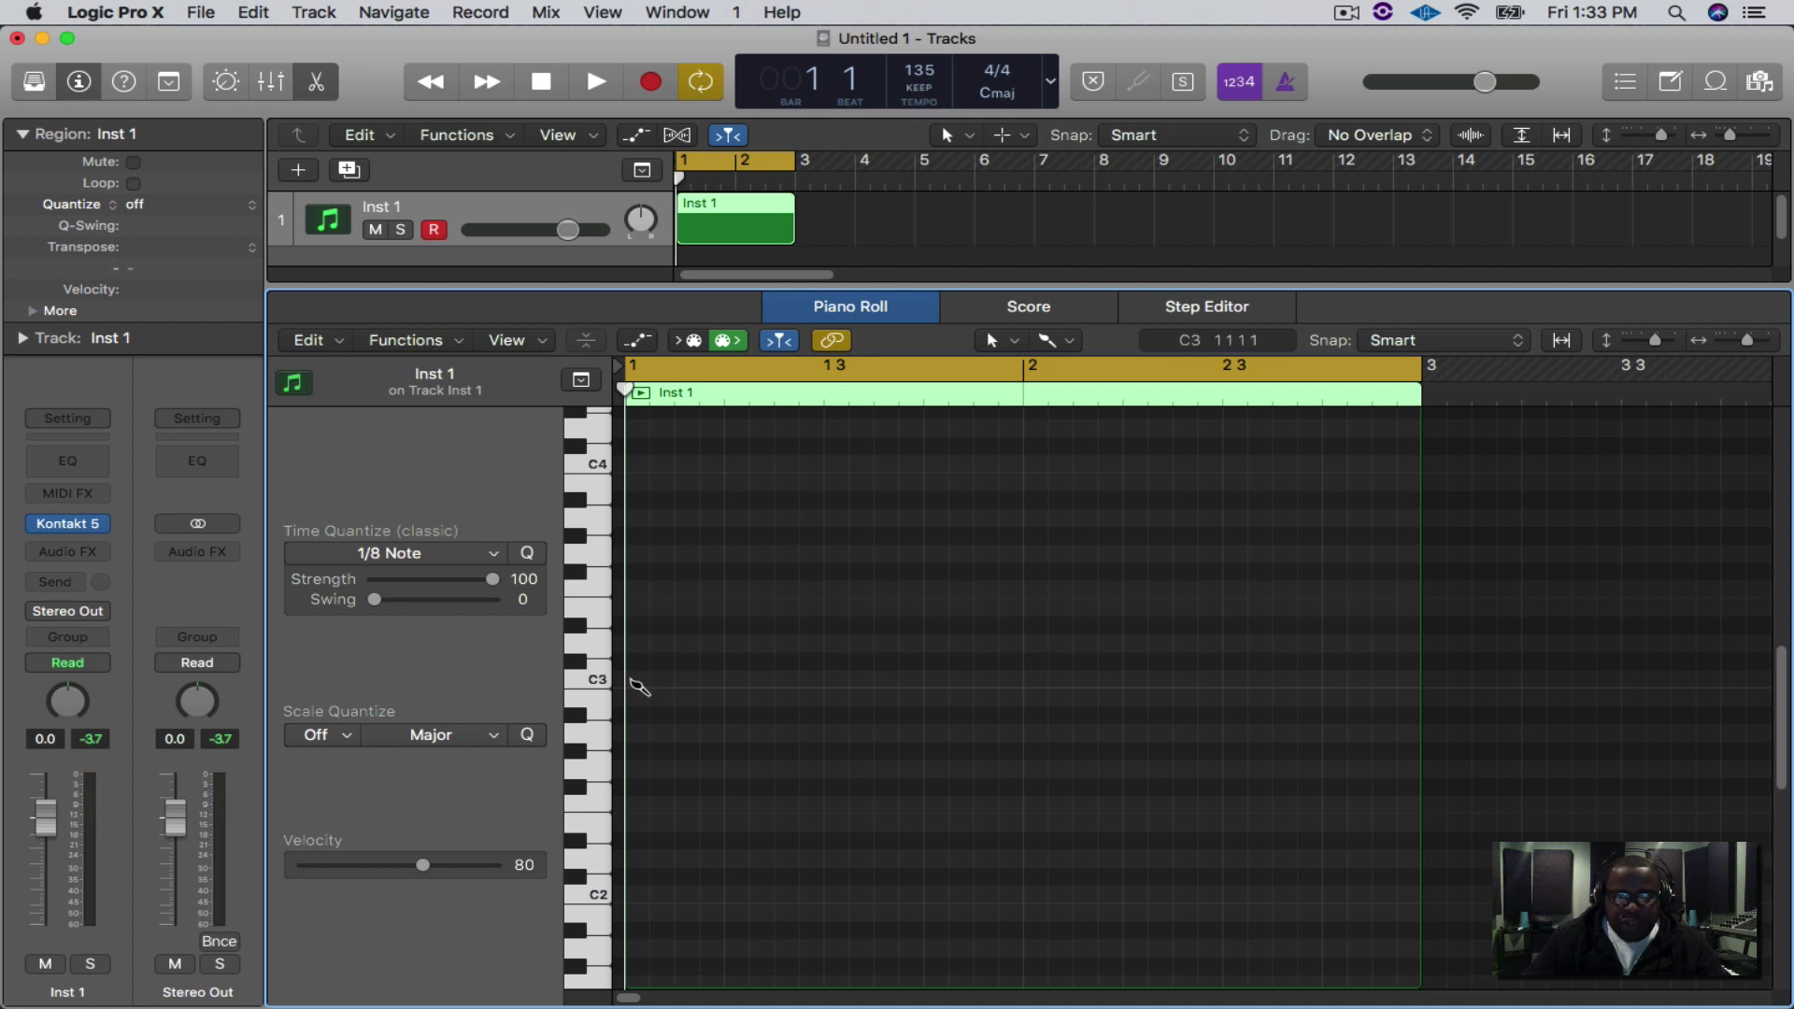
Brush-paint and erase a C3 eighth-note row, then place individual notes across the grid.
drag(635, 685, 1399, 683)
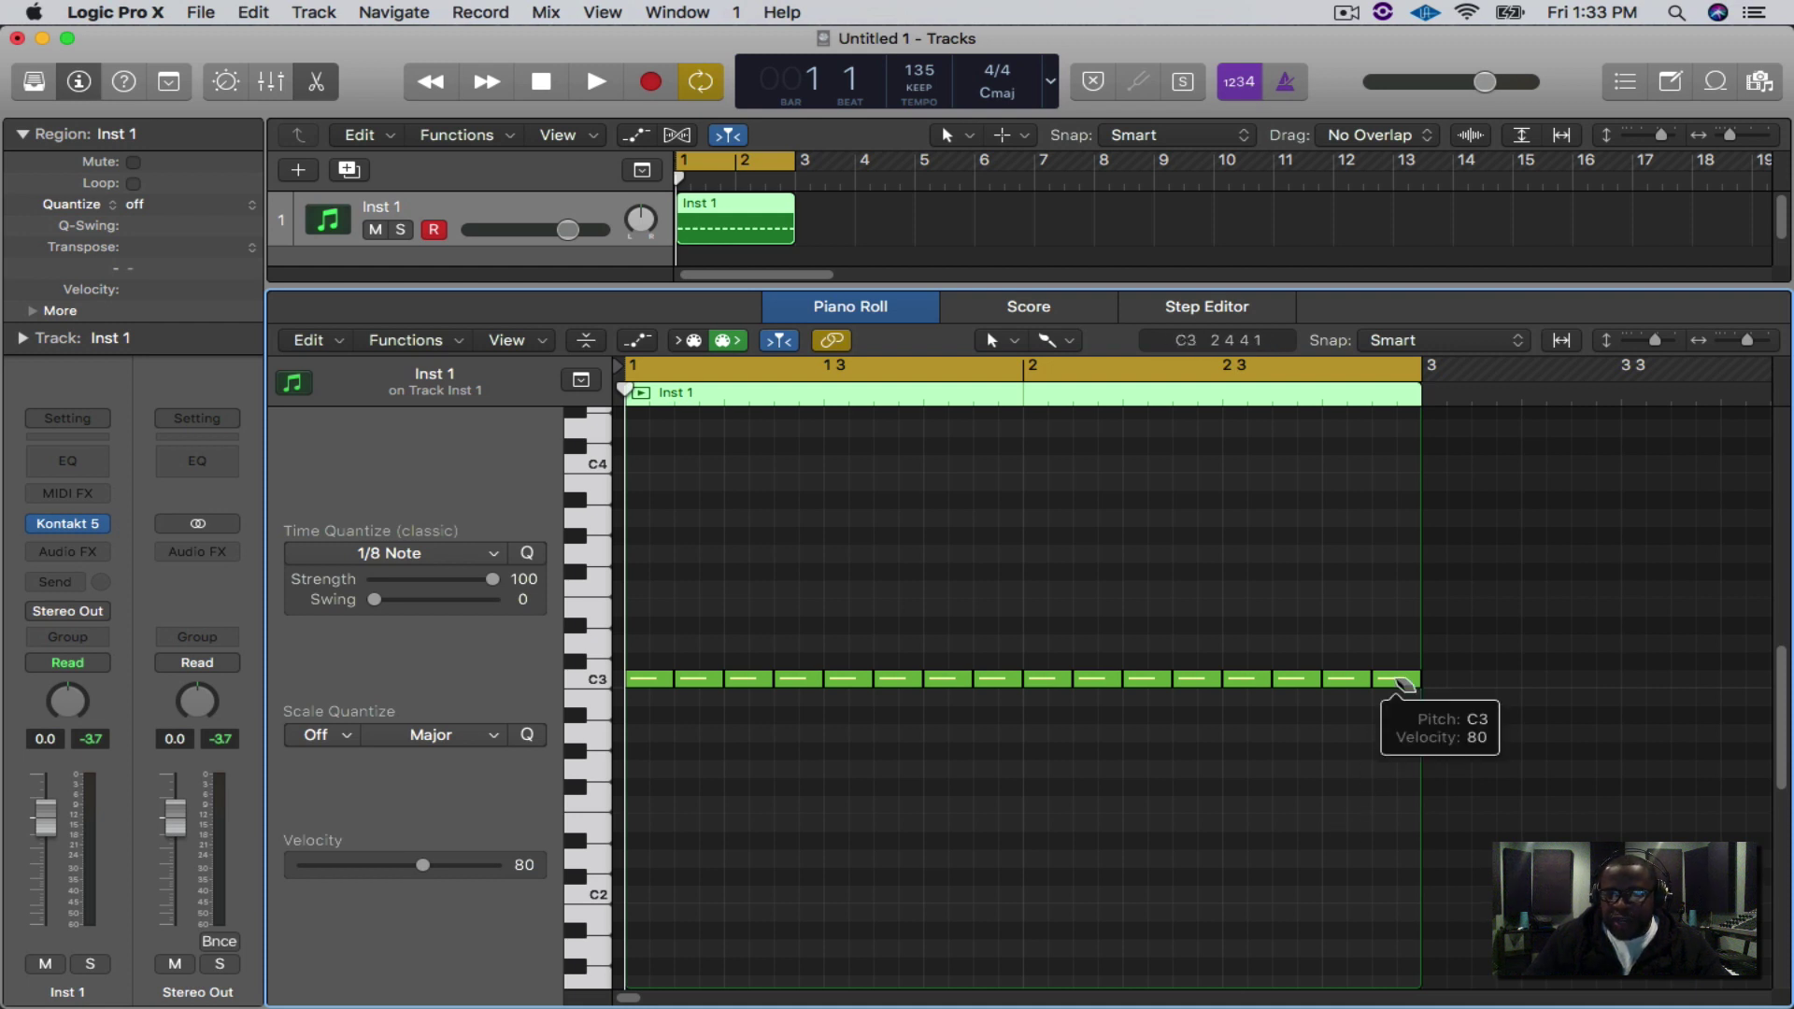
drag(1403, 683, 654, 682)
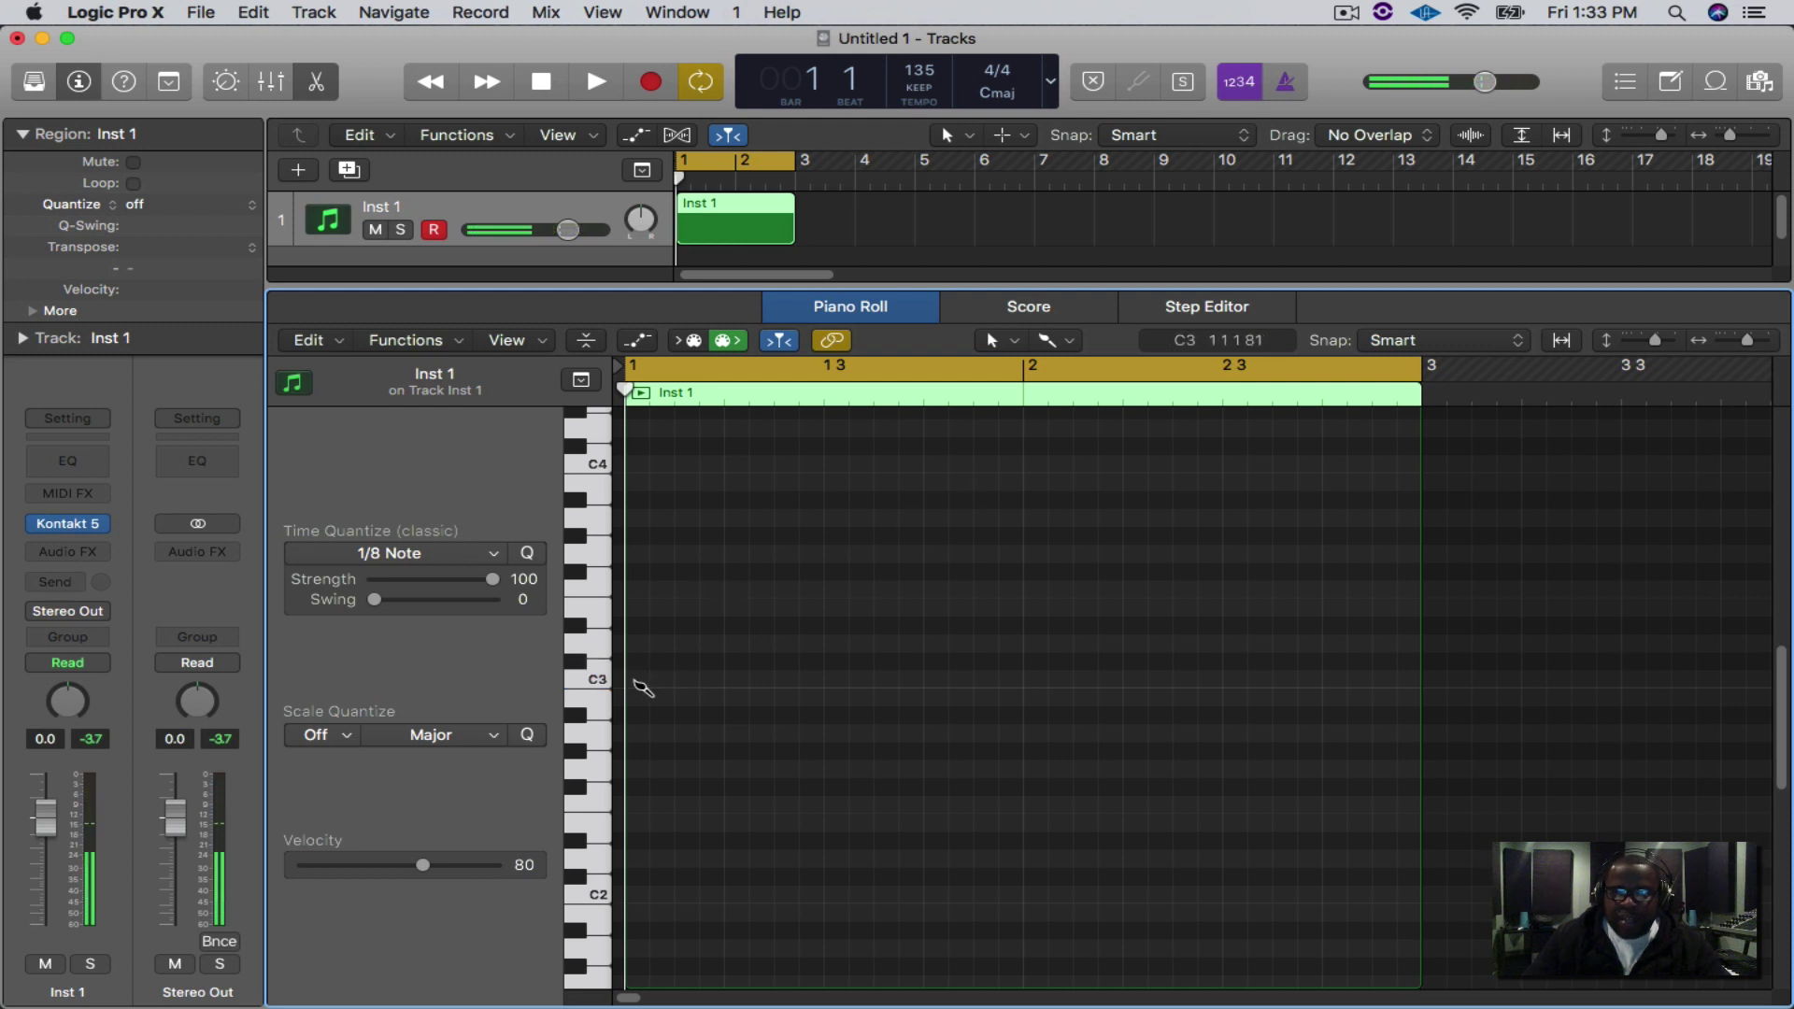
click(649, 679)
click(747, 680)
click(797, 696)
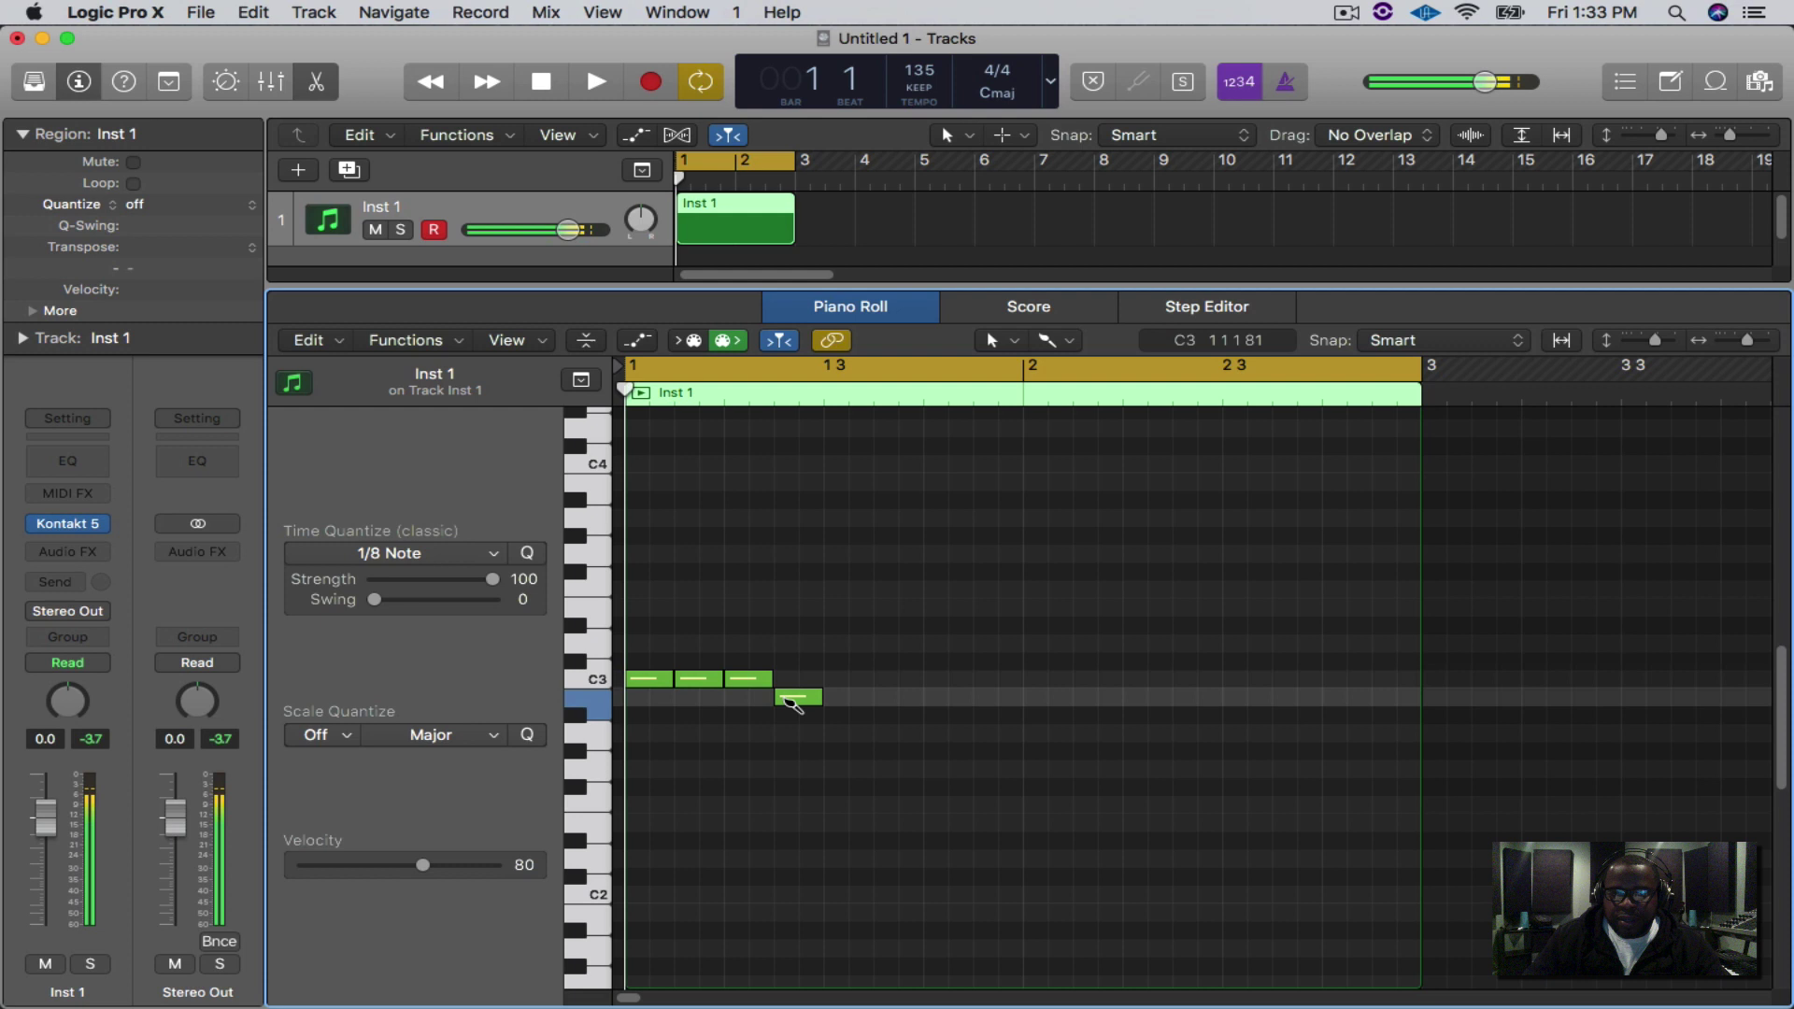
click(849, 716)
click(996, 697)
click(1047, 678)
click(1097, 696)
click(1146, 733)
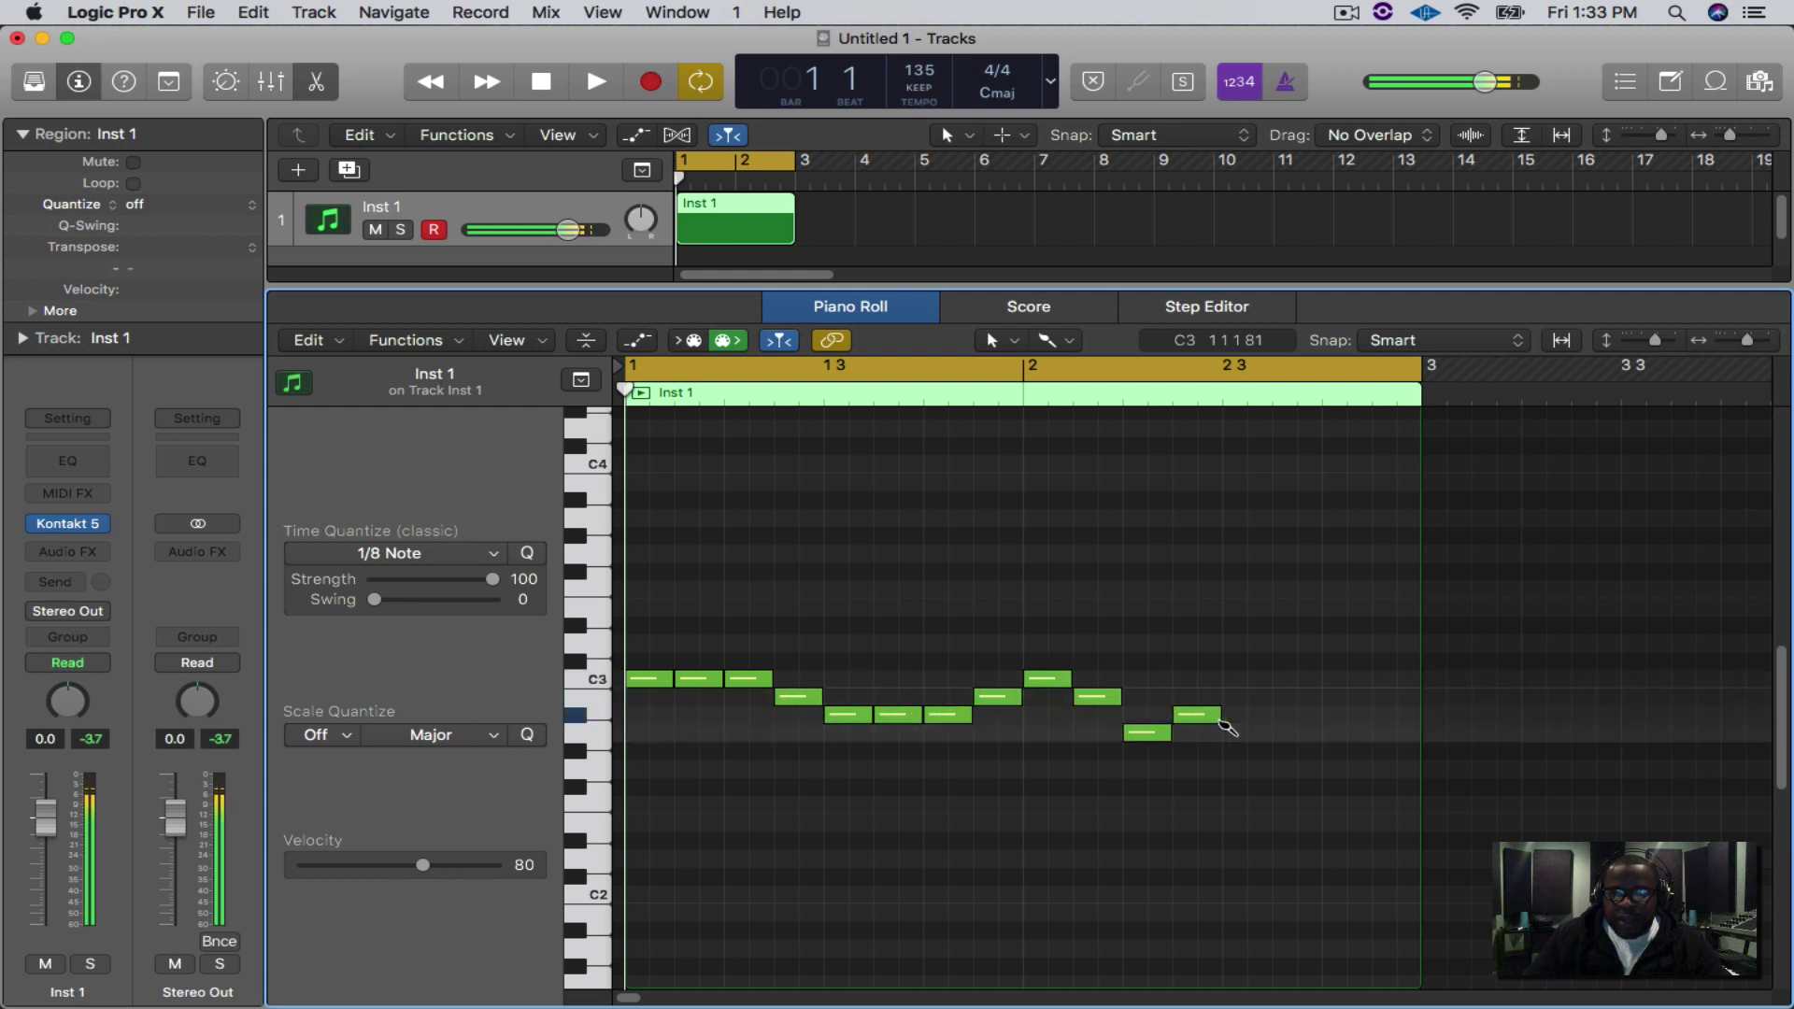
click(1196, 714)
Delete the stray rightmost and A2 notes, and move the B2 note up to C3.
click(1197, 715)
click(1147, 732)
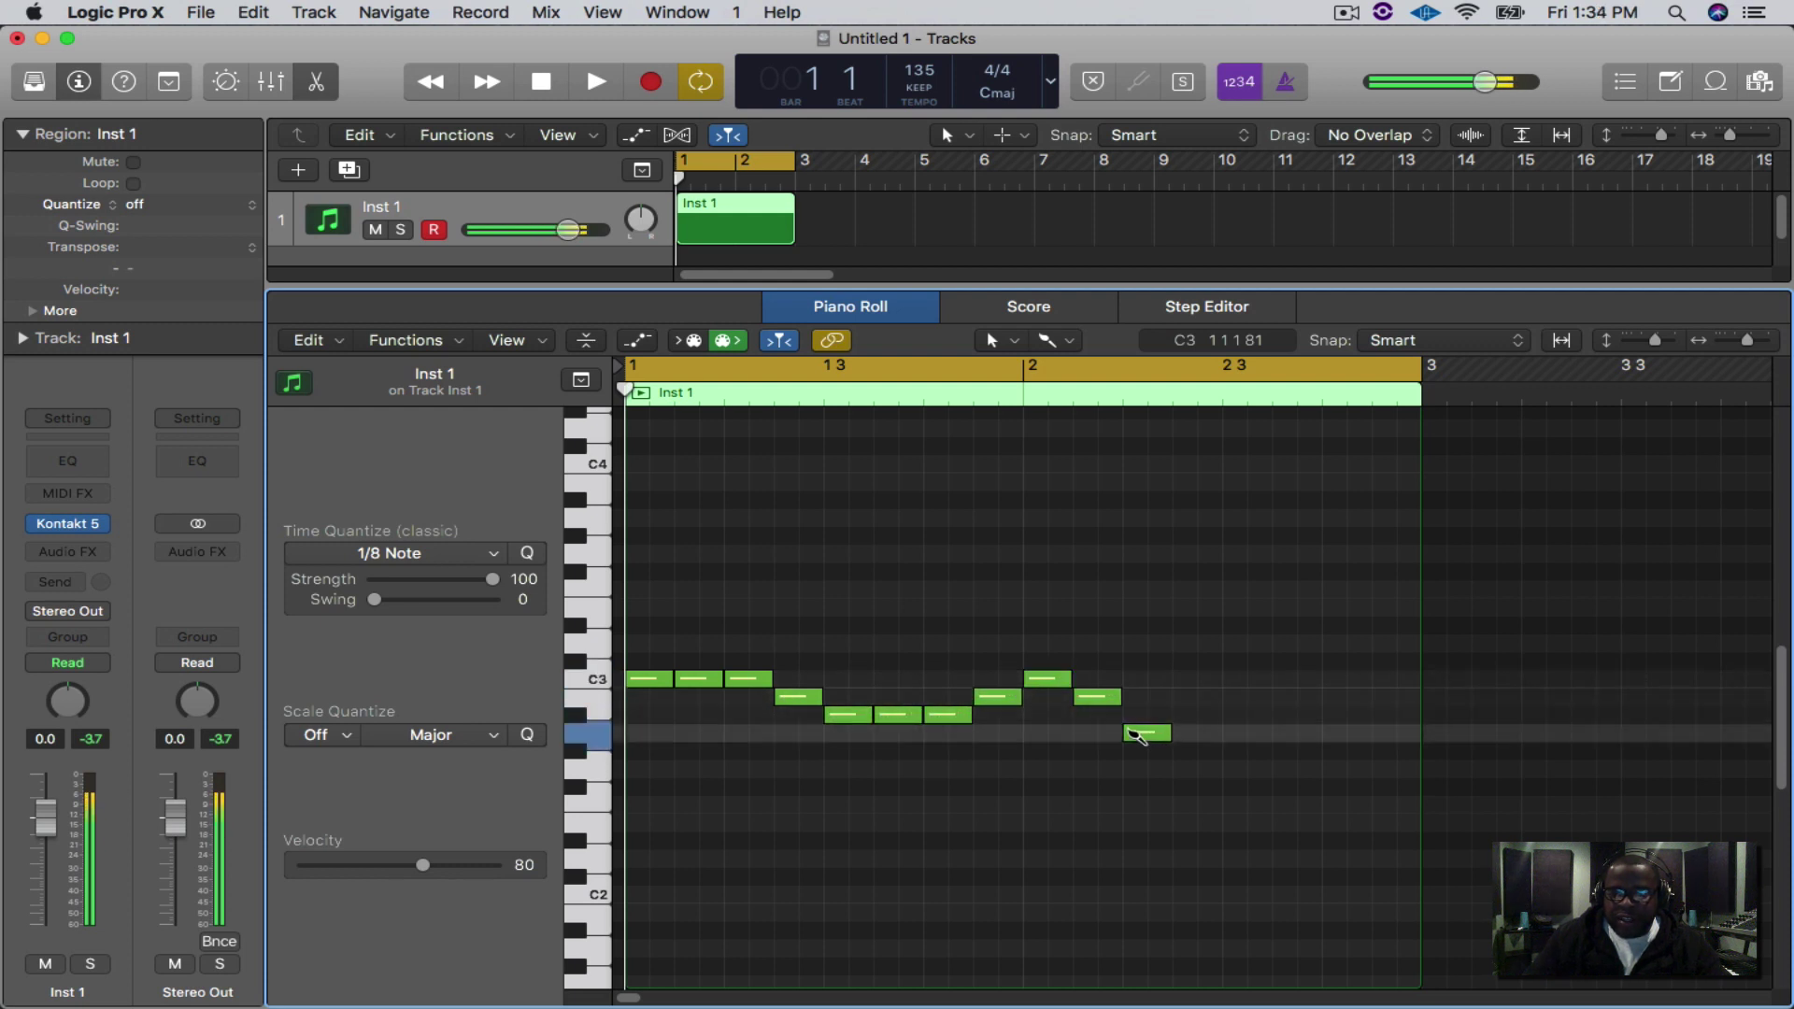
click(1098, 697)
click(1047, 678)
click(997, 697)
click(946, 716)
click(848, 715)
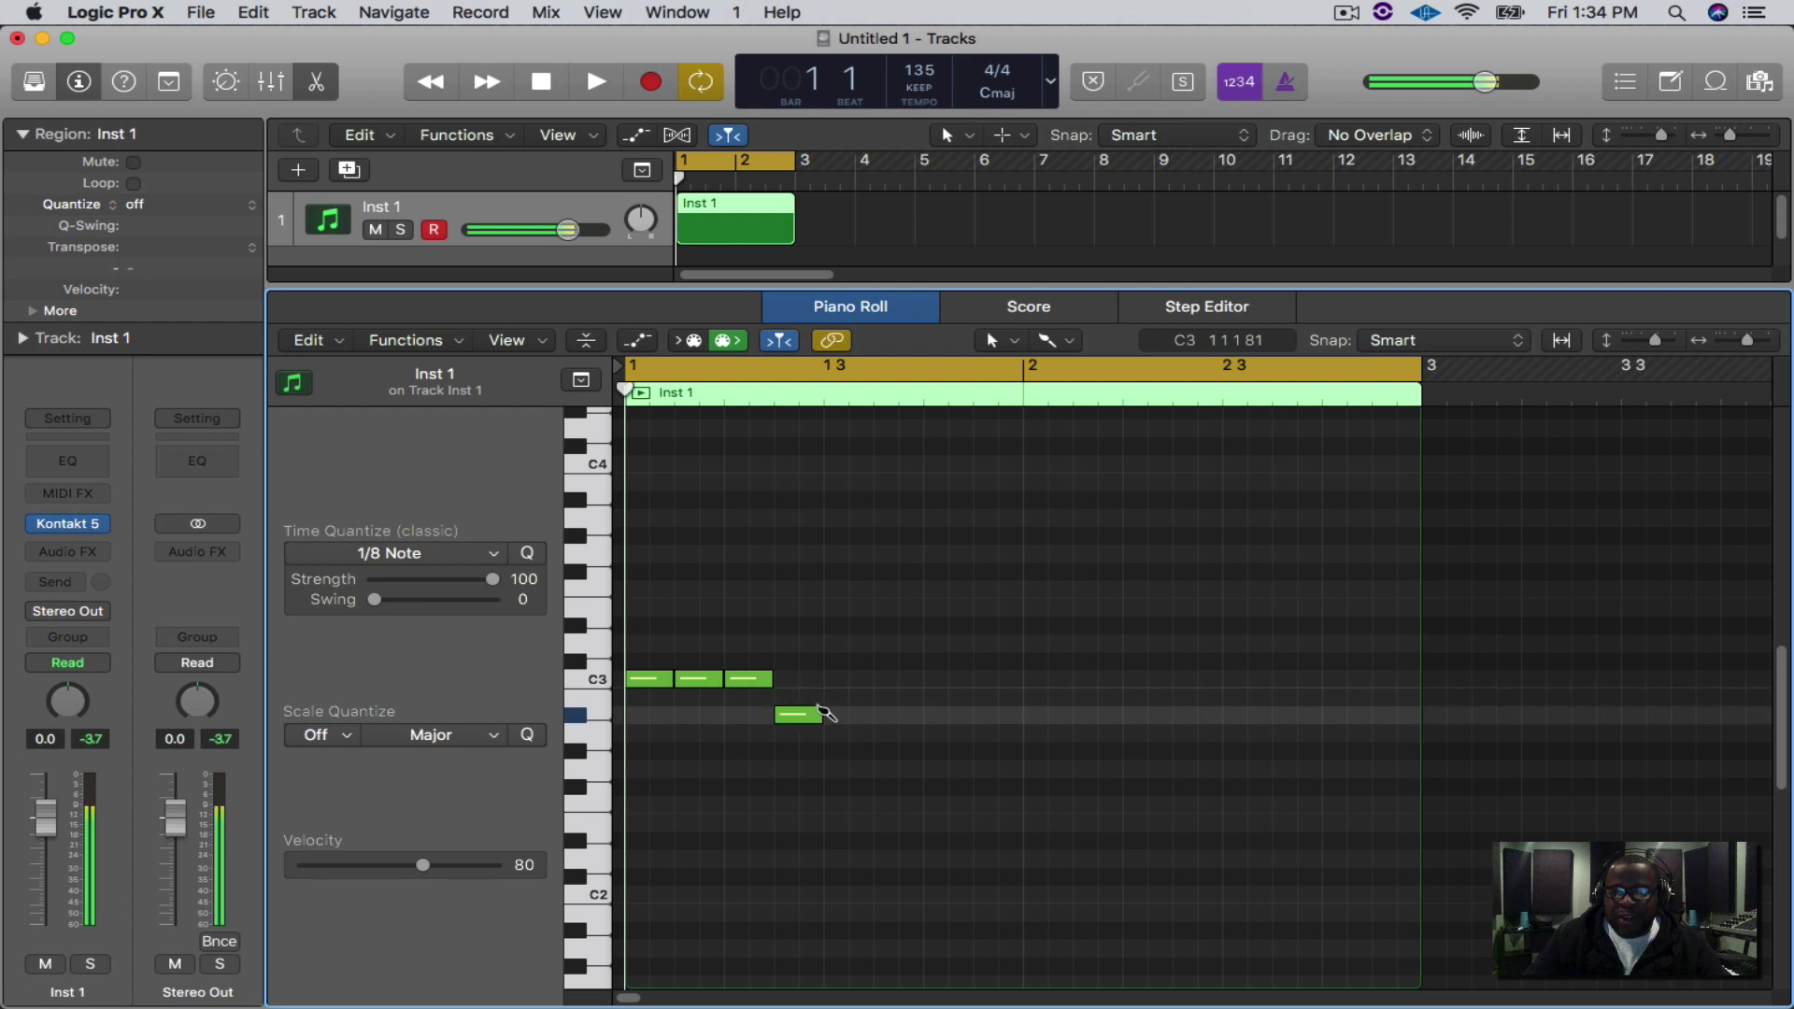
drag(804, 698, 1412, 685)
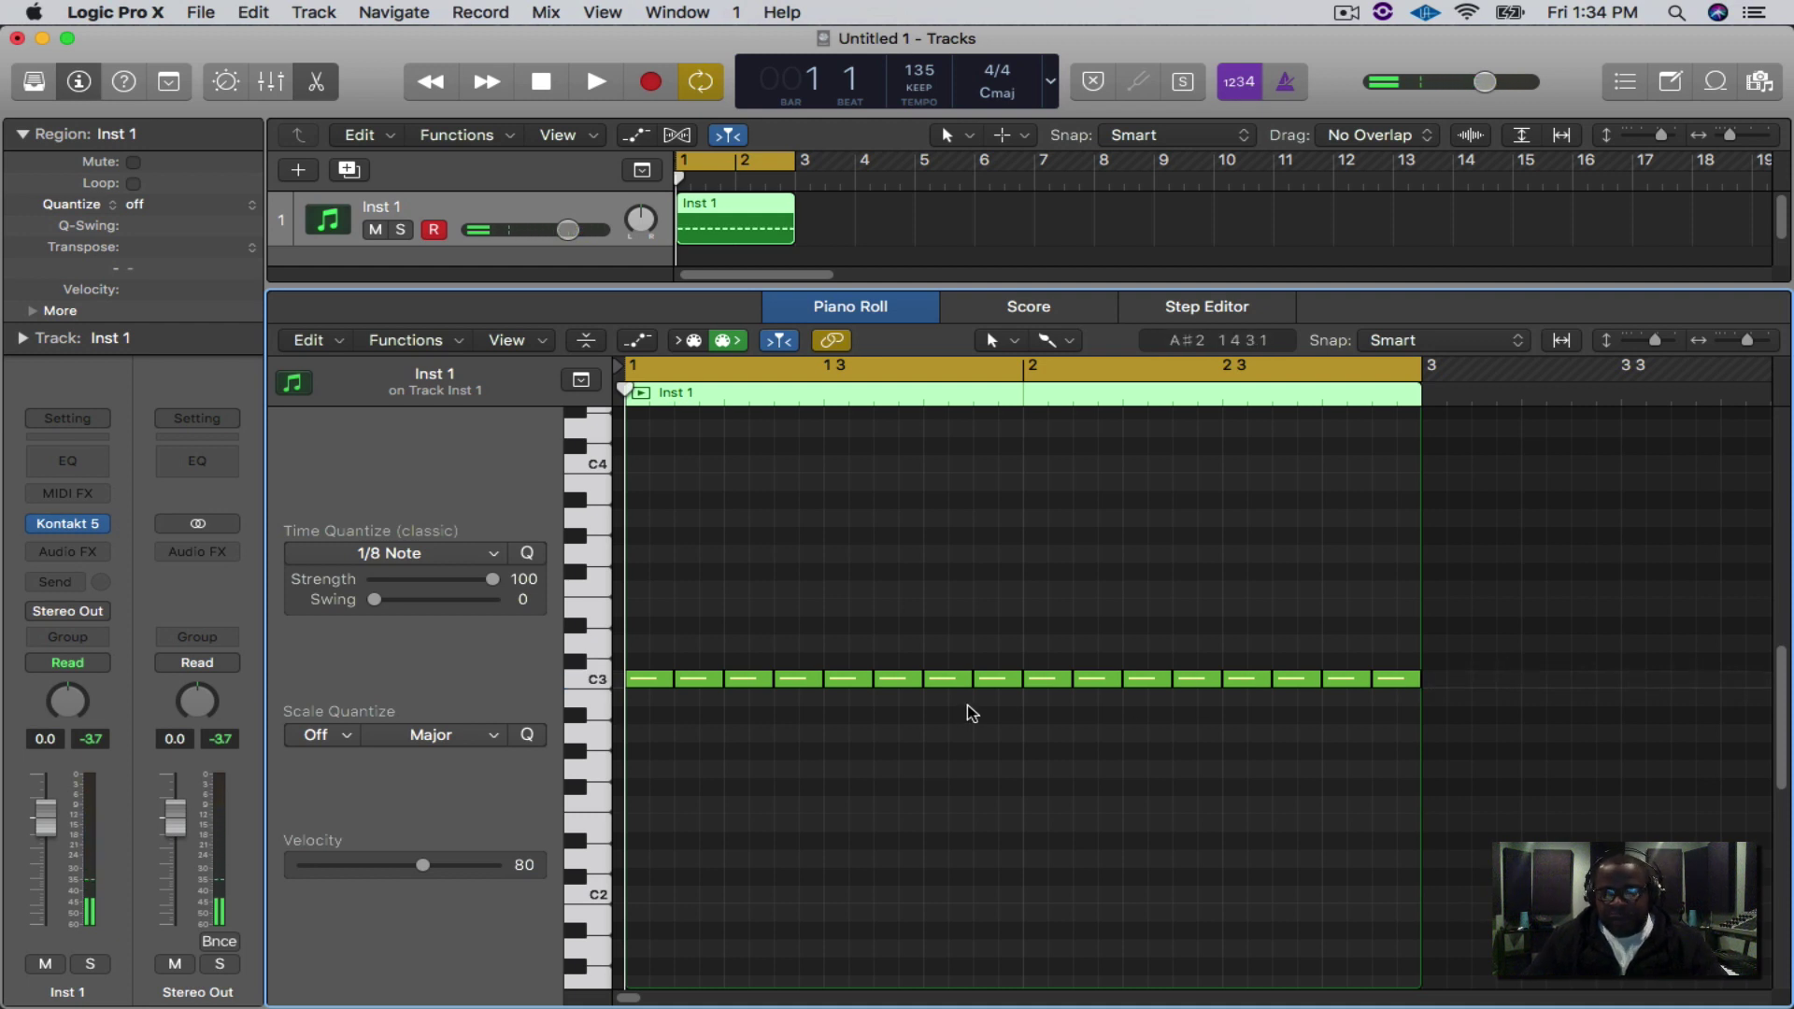
key(space)
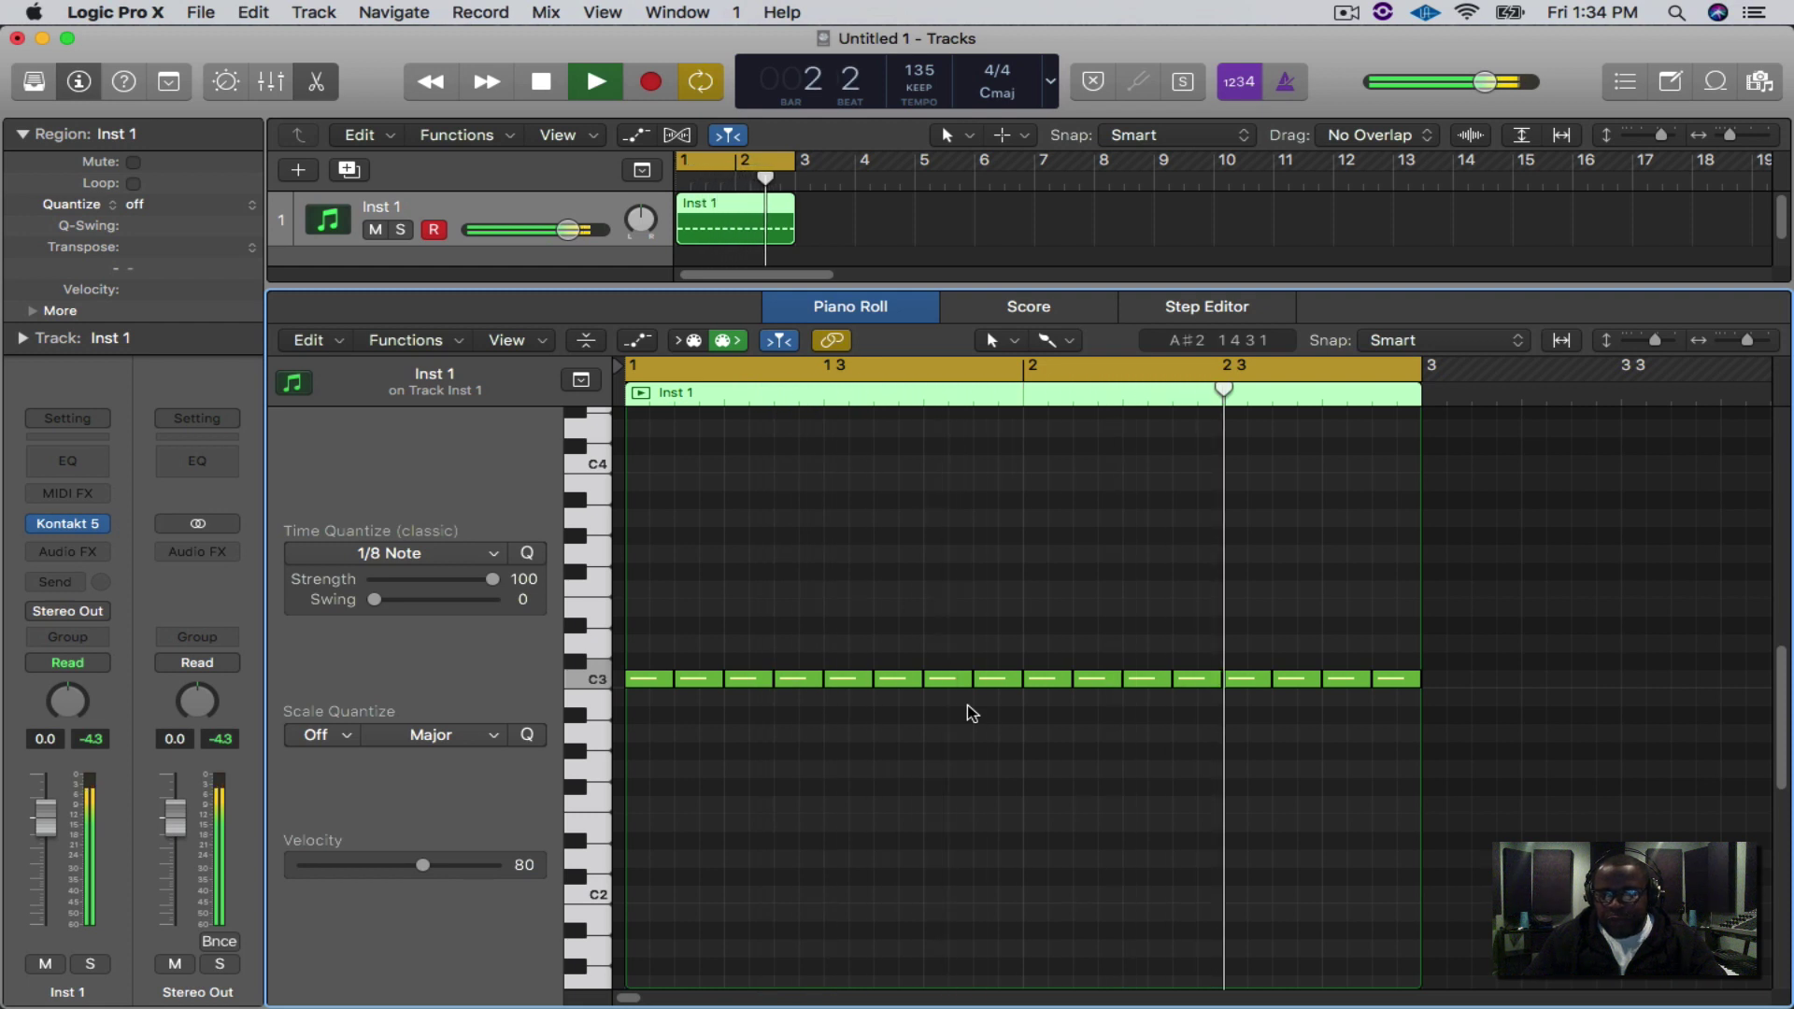
key(space)
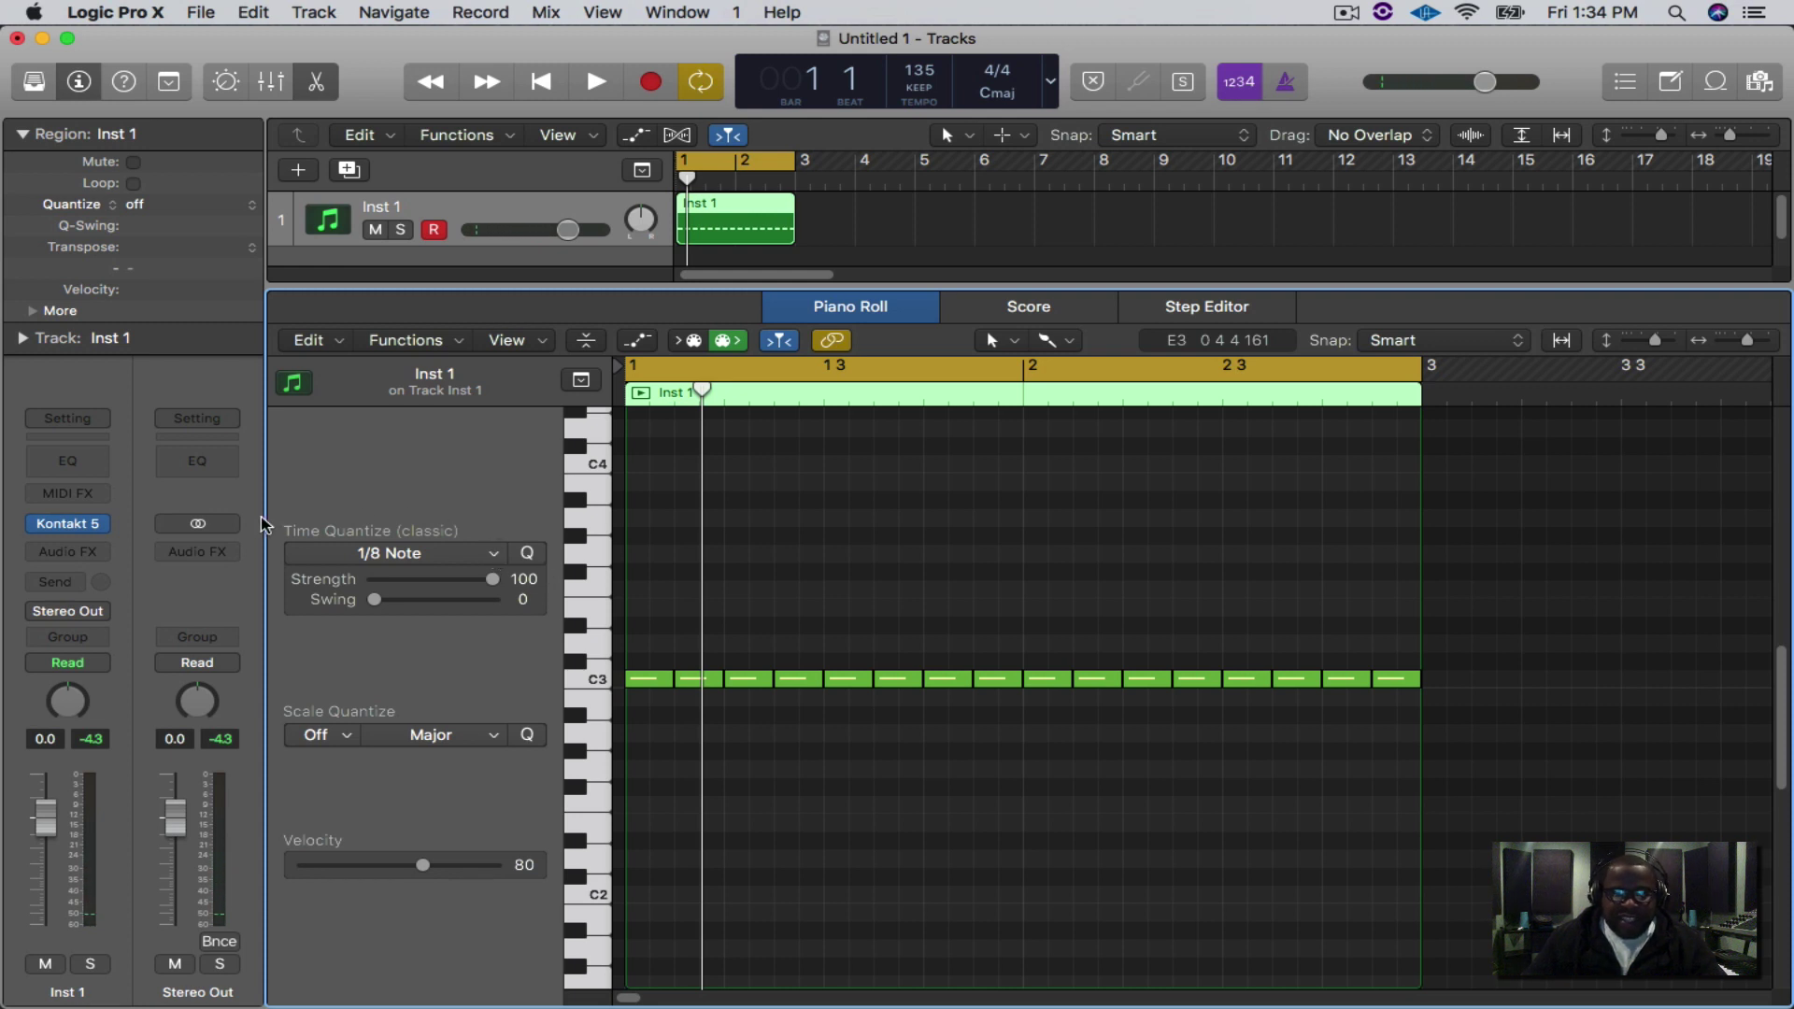
Set quantize to 1/16 Triplet and replace the C3 note before bar 1 3 with a triplet roll.
click(496, 555)
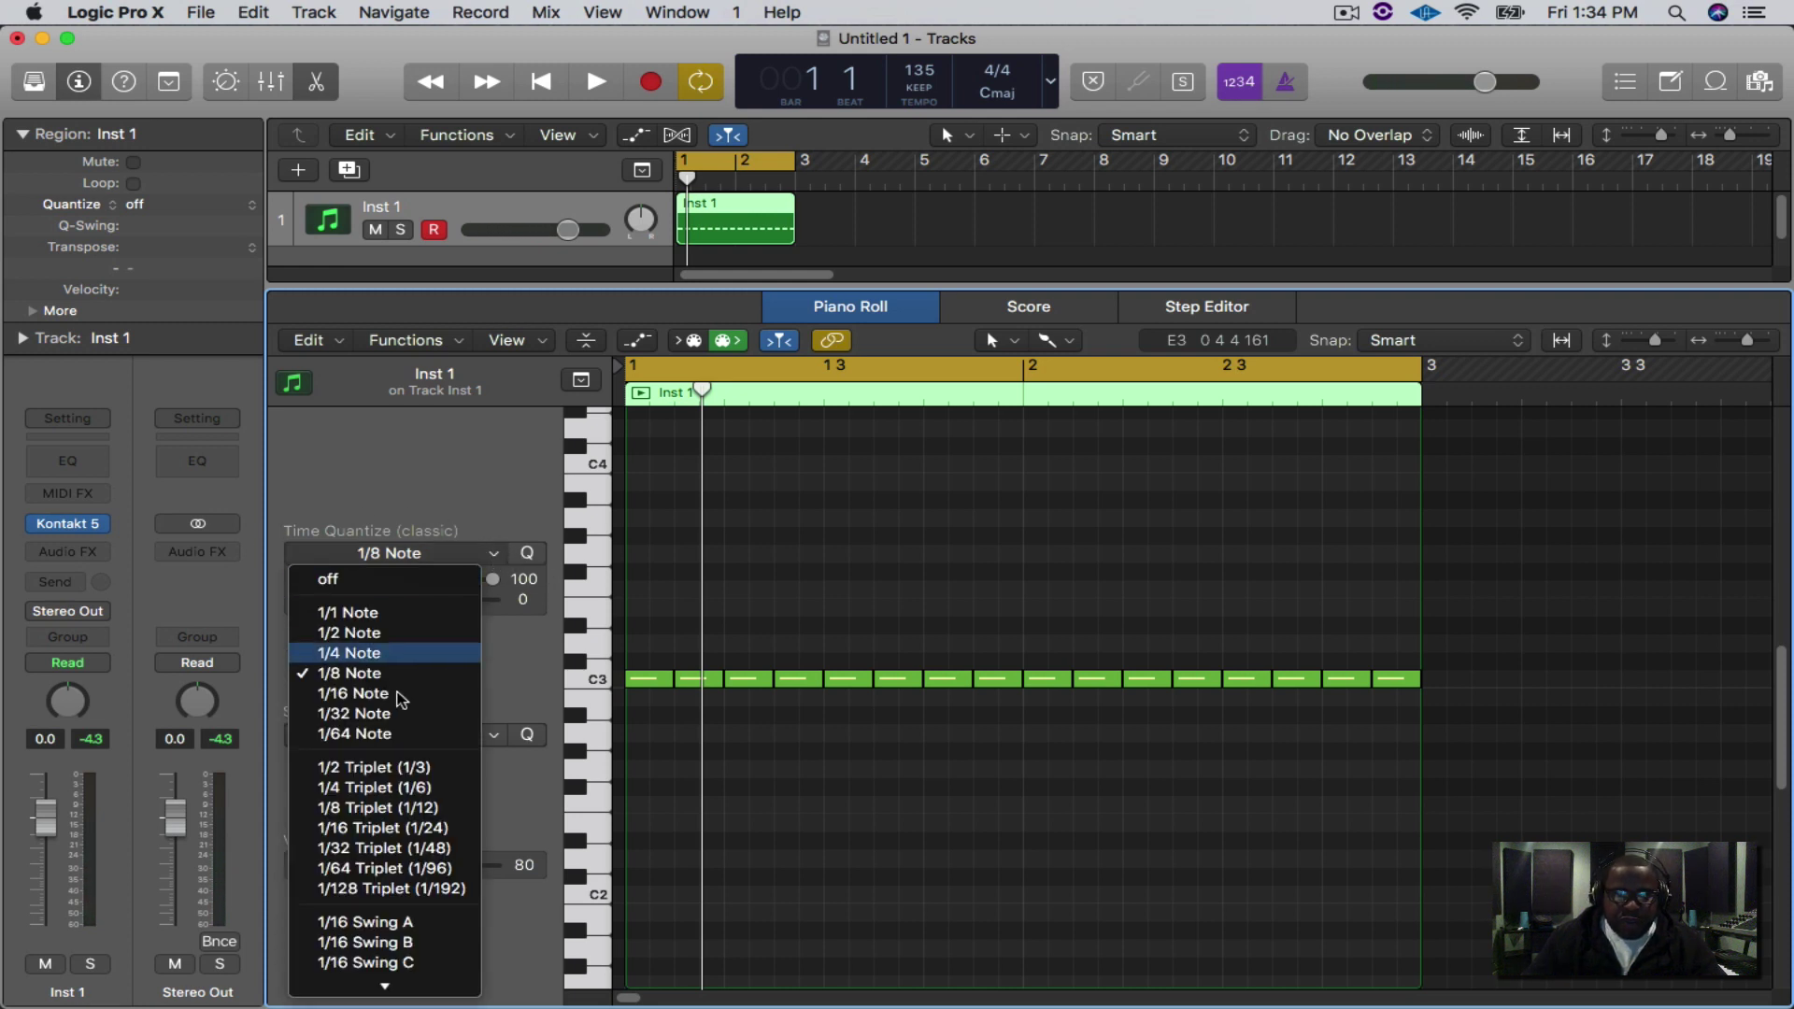
click(386, 829)
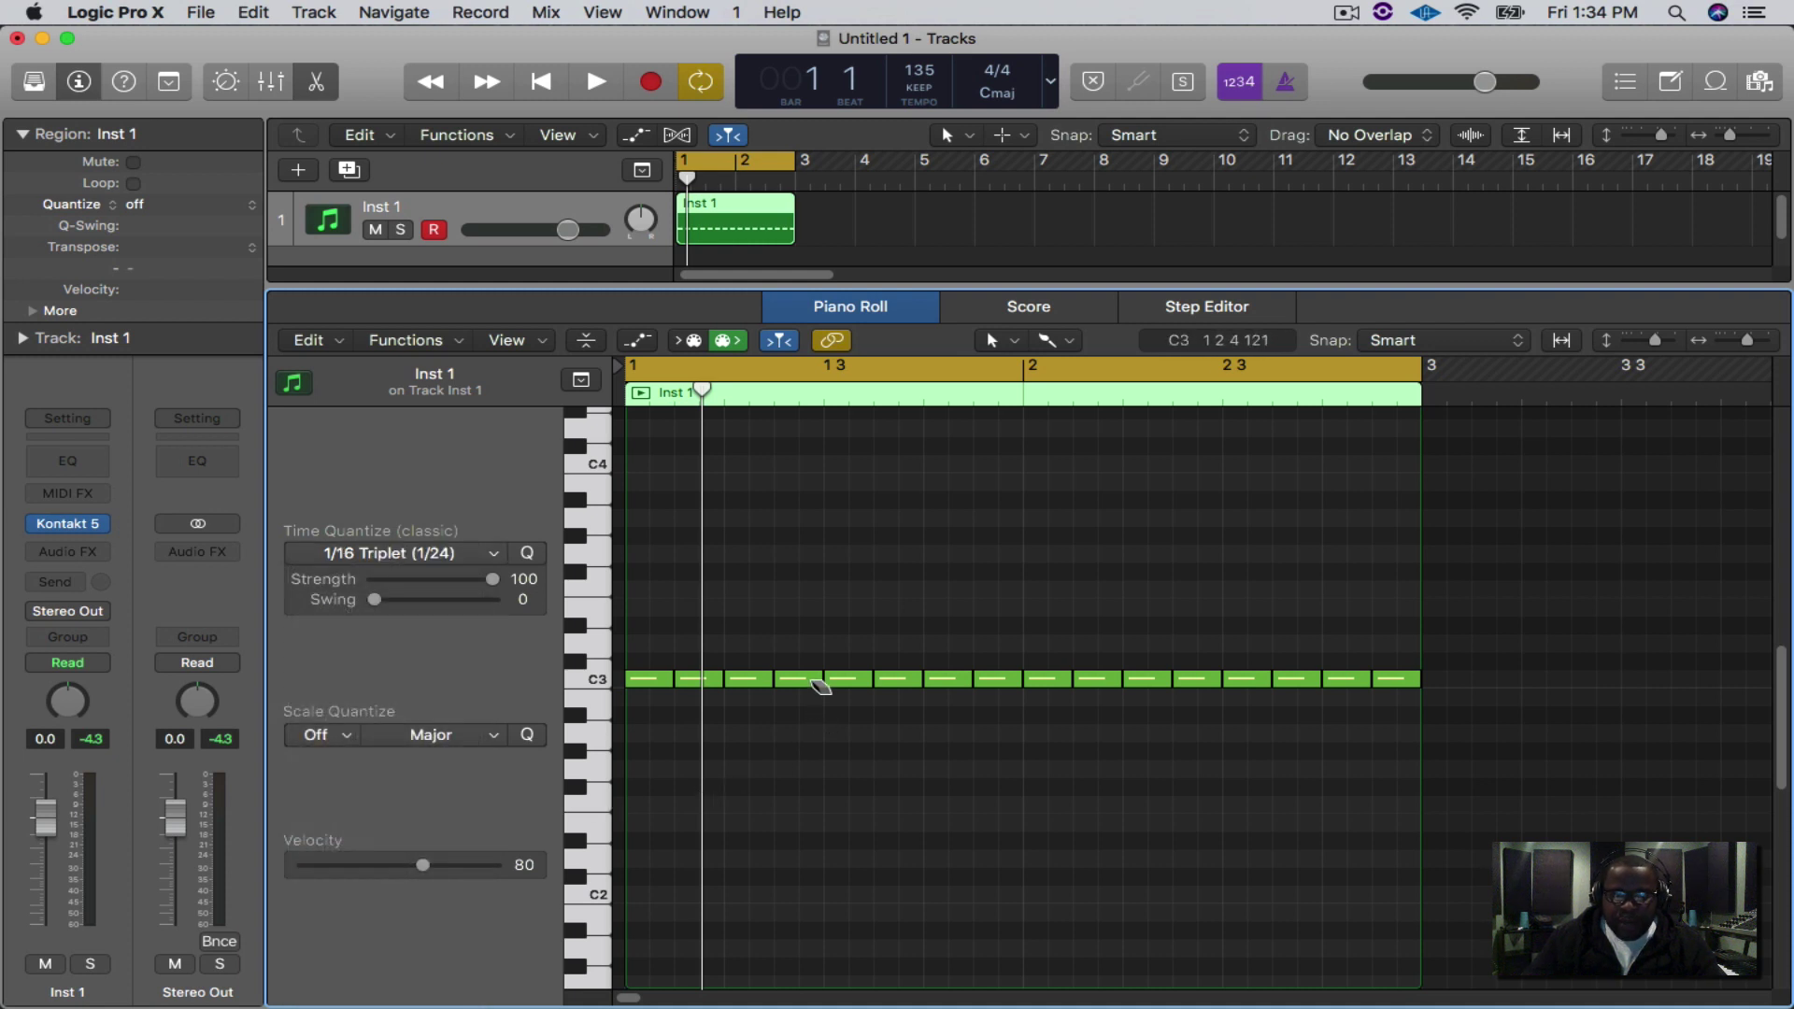
click(817, 685)
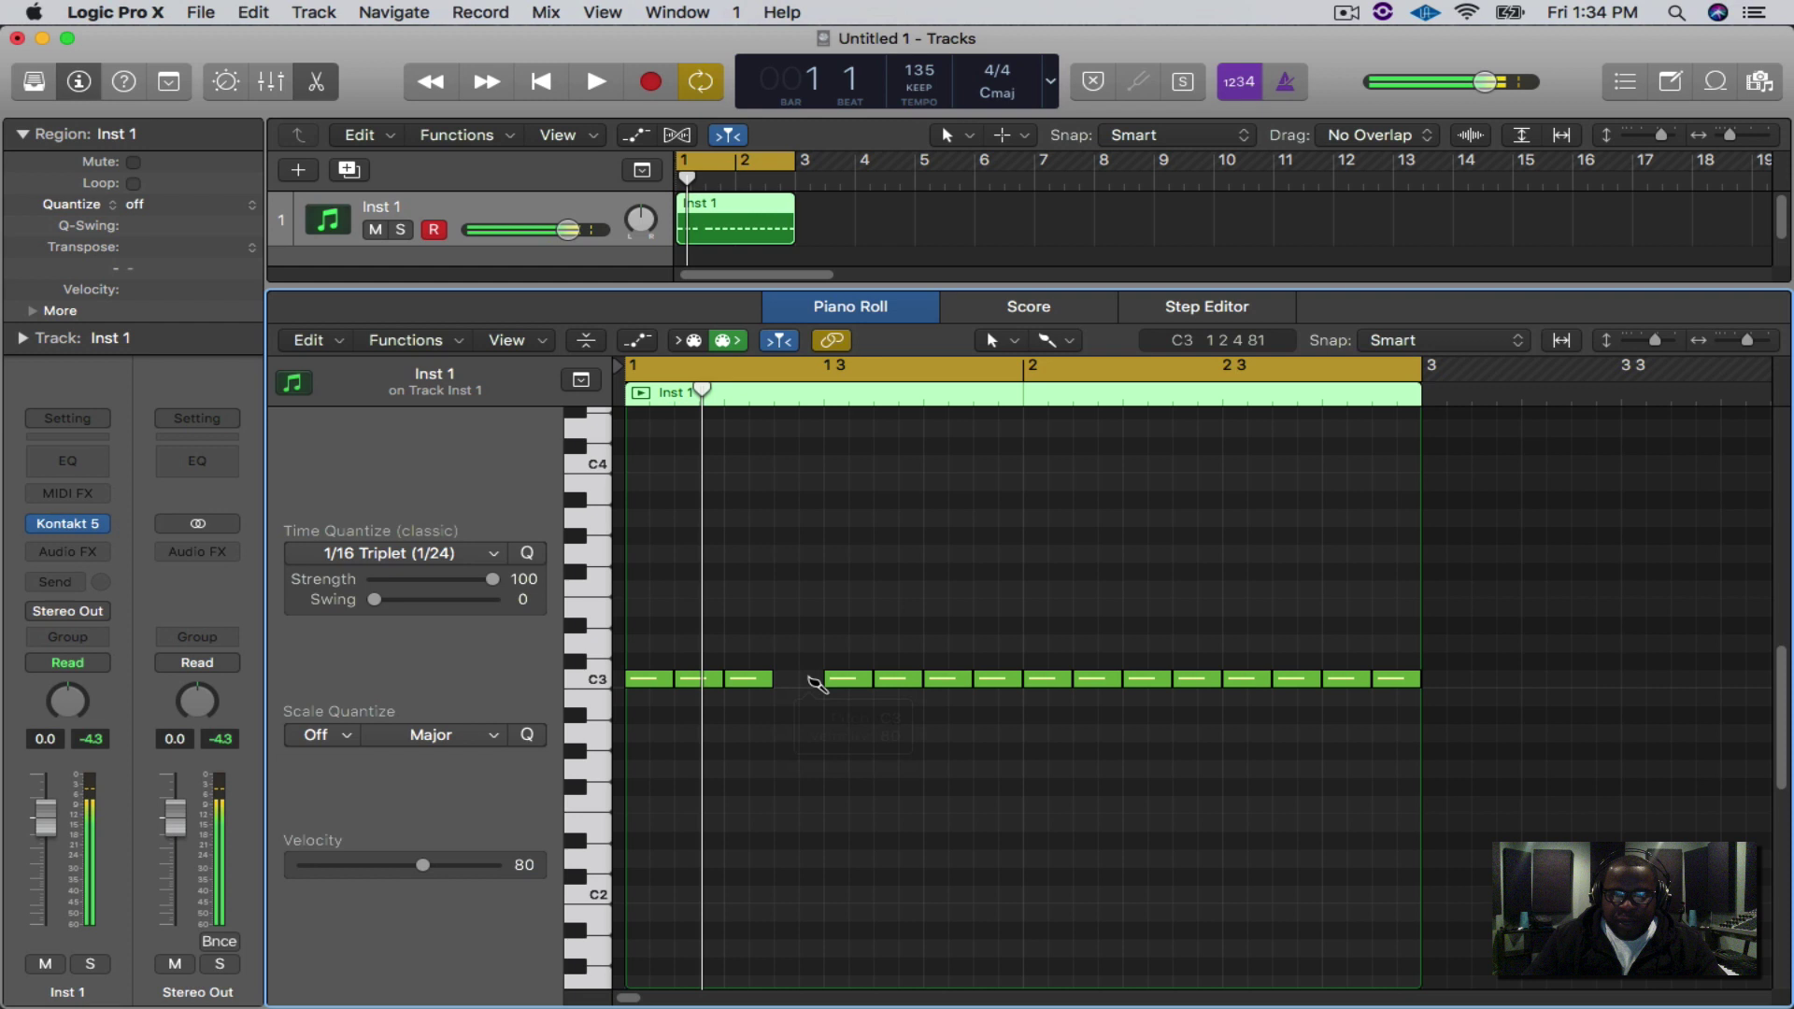
click(784, 681)
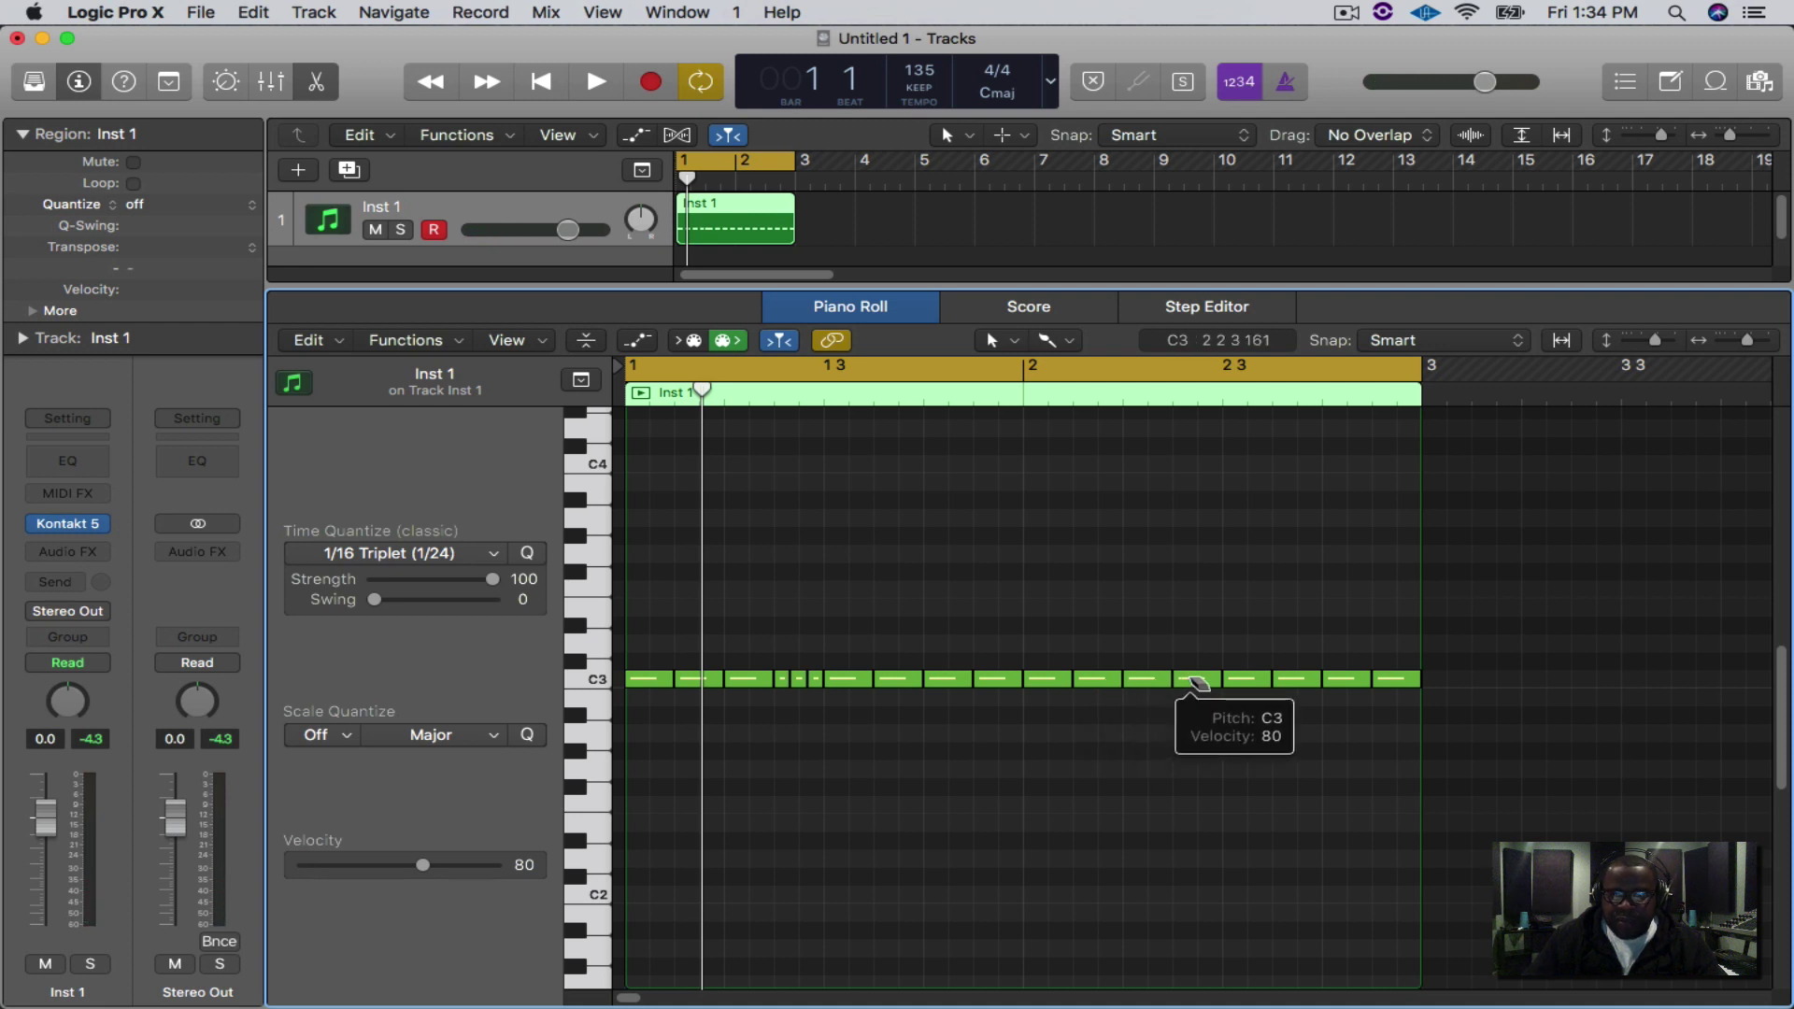
Replace the C3 note before bar 2 3 with a triplet roll and play back the pattern.
click(1189, 683)
drag(1189, 682, 1195, 682)
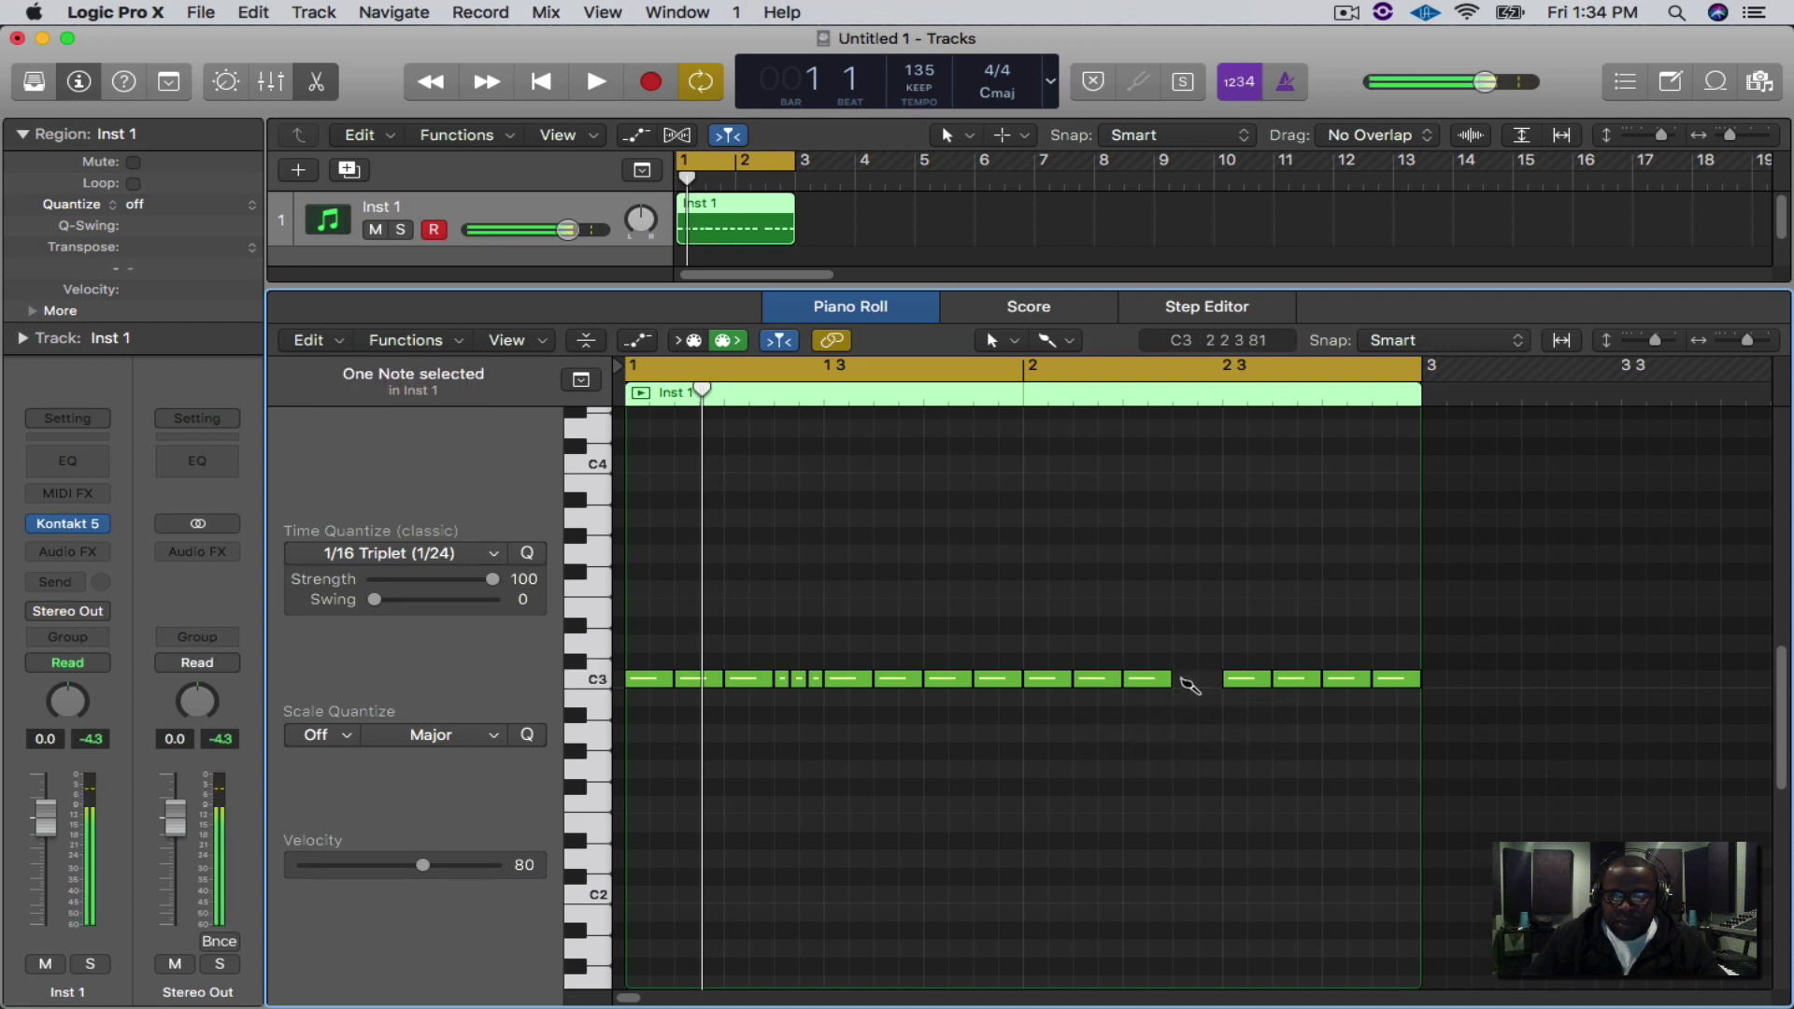
click(1300, 507)
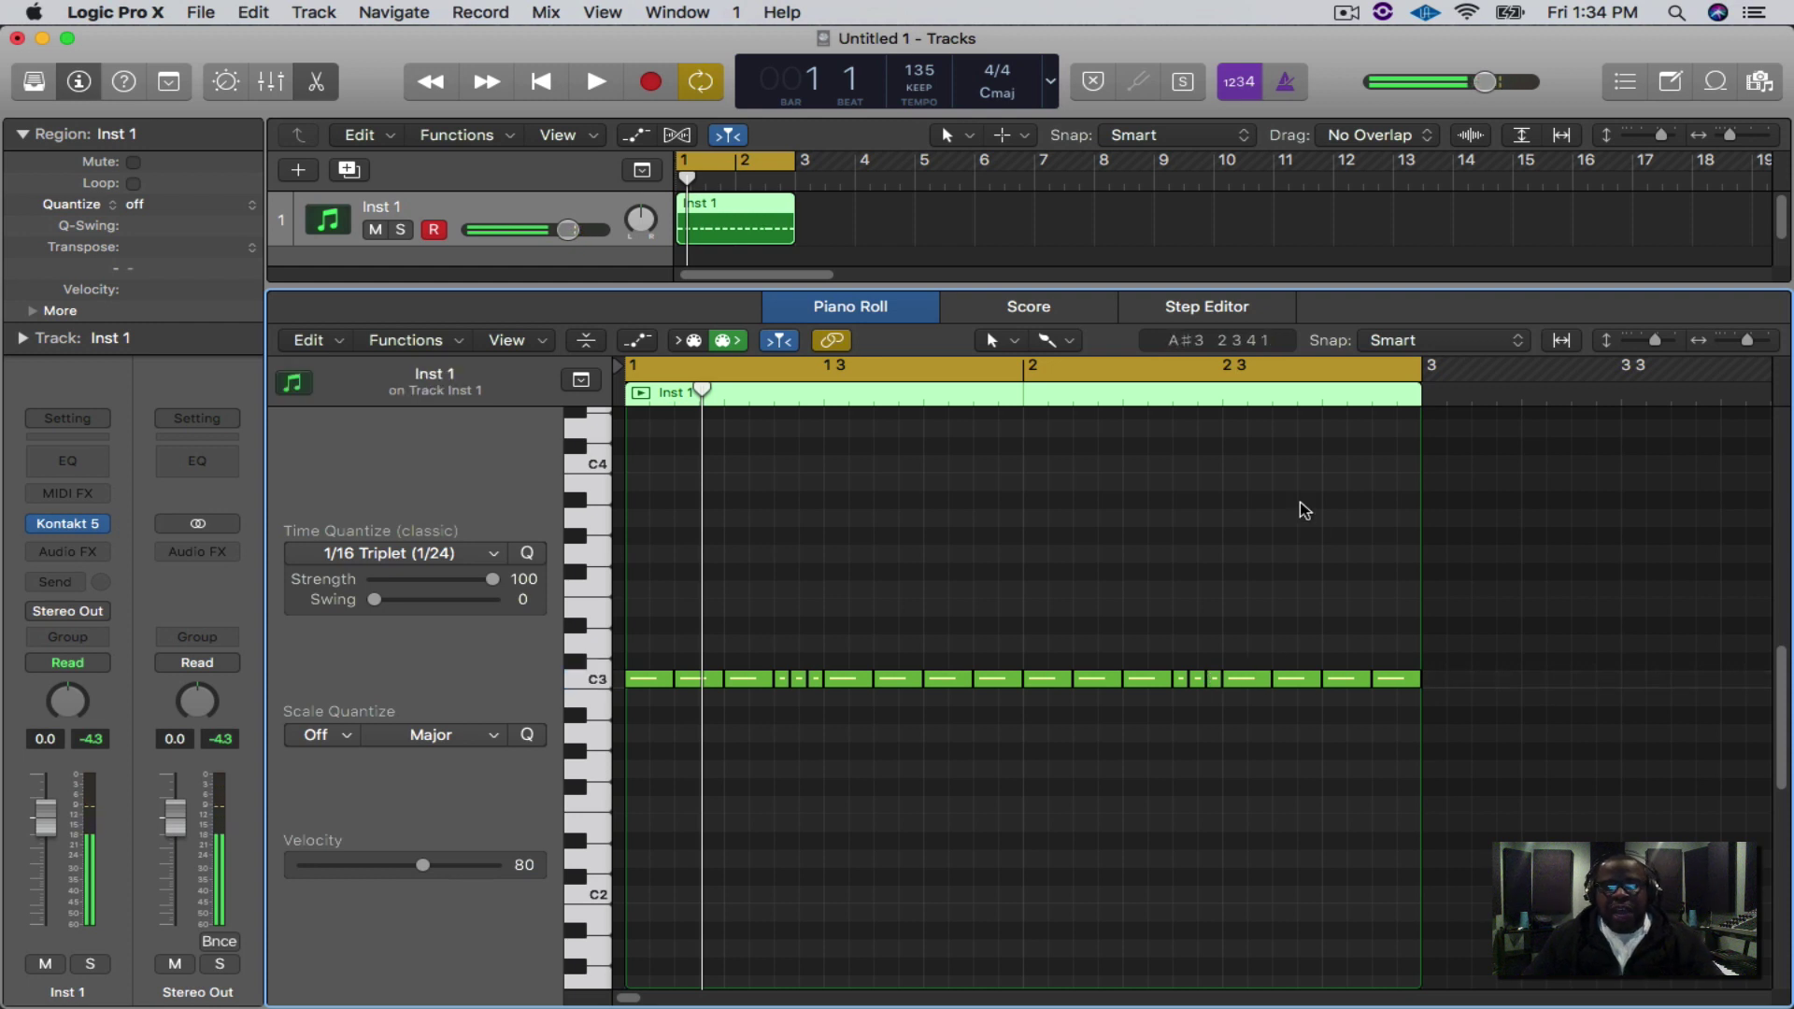
key(space)
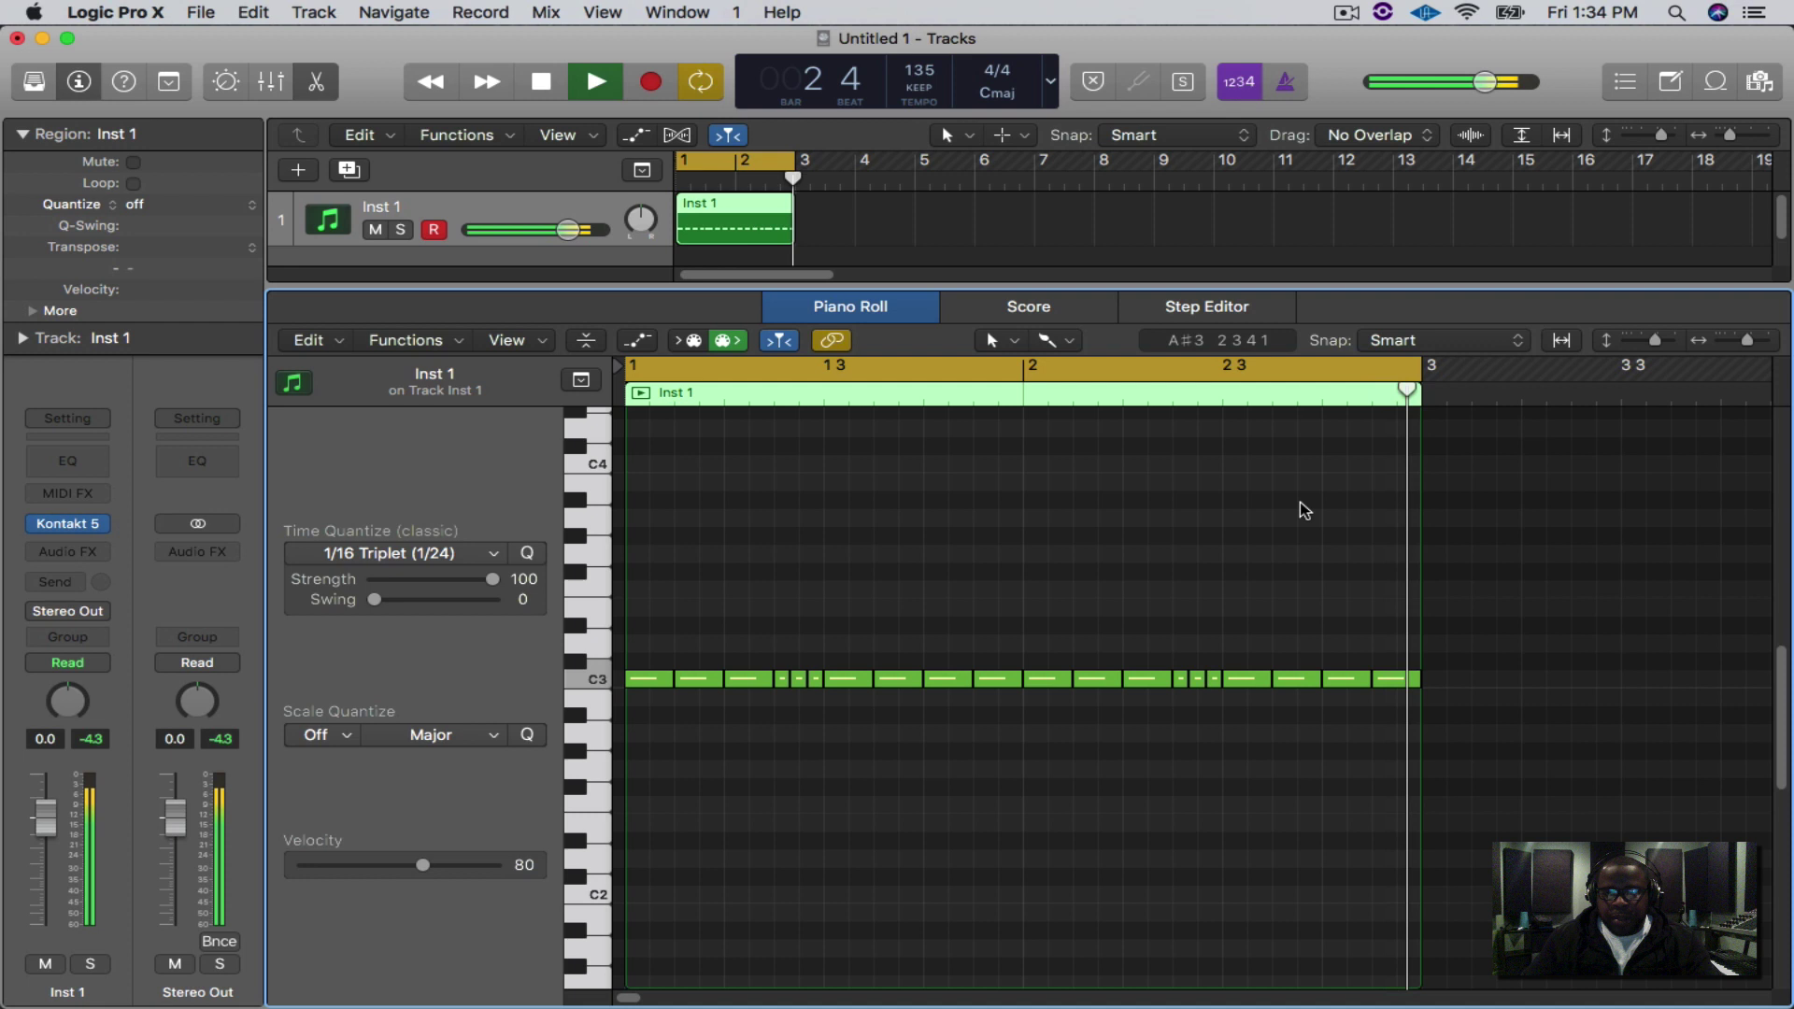
key(space)
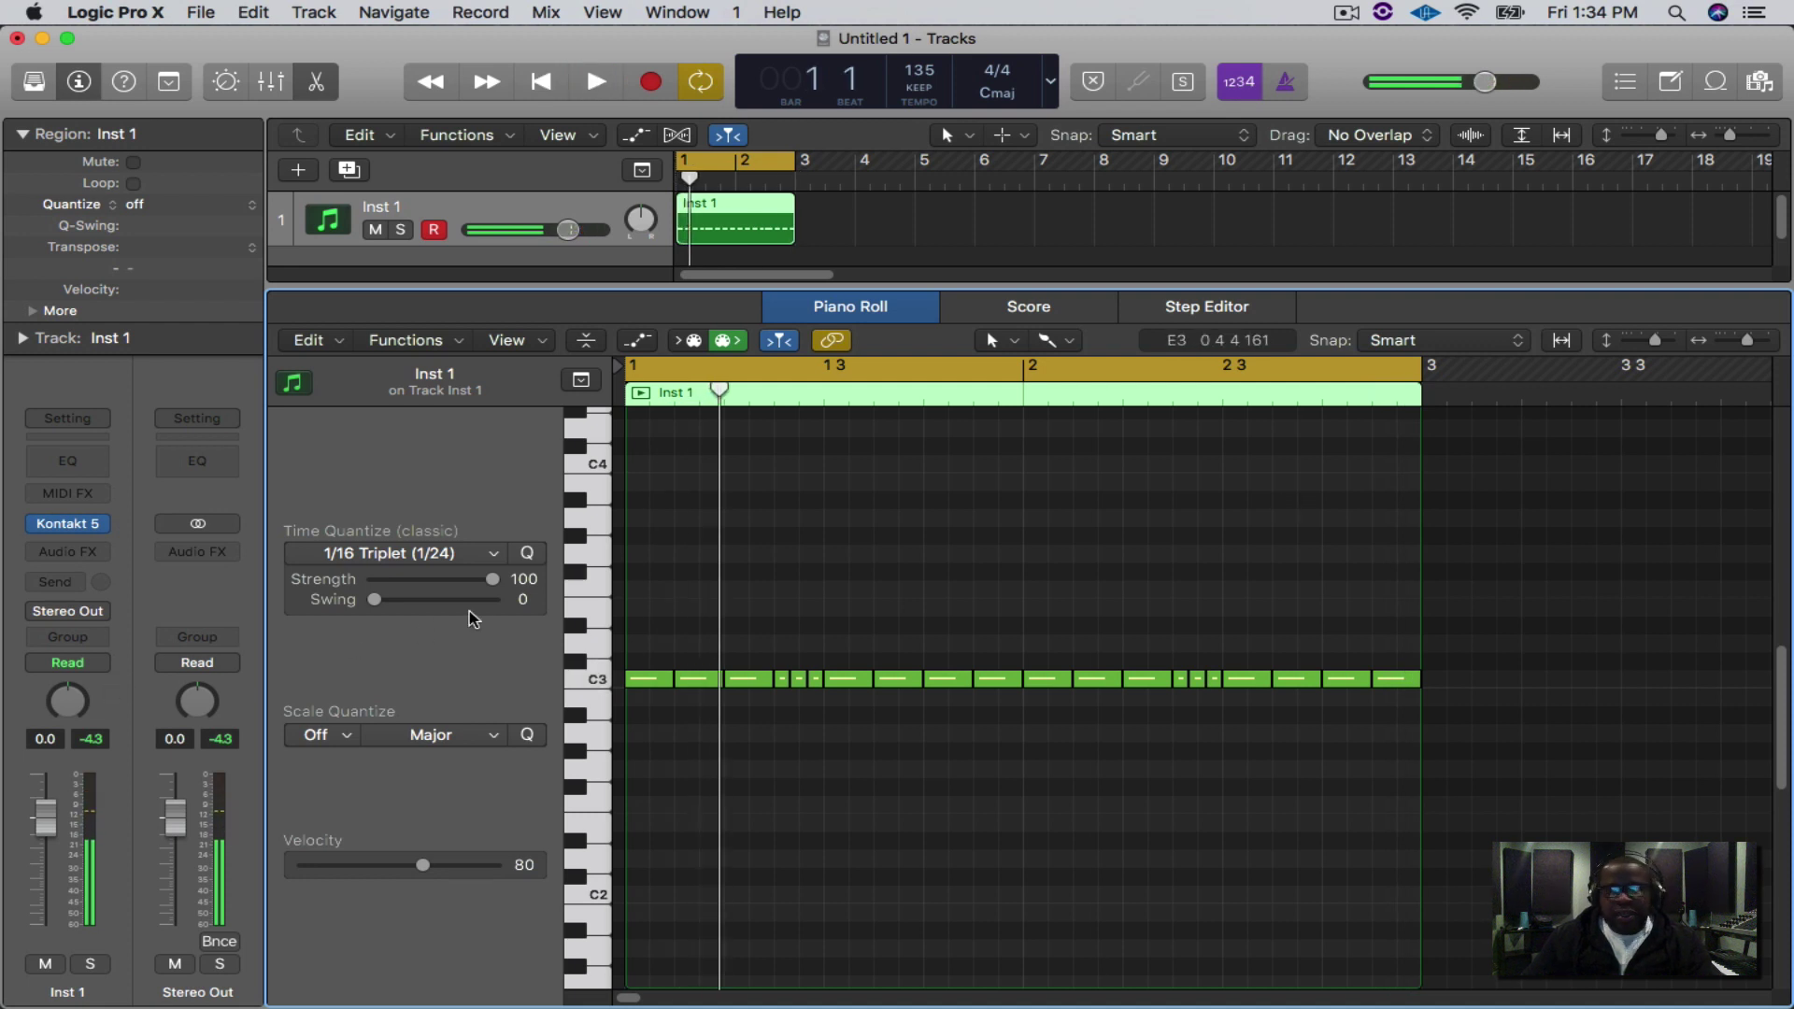
Set quantize to 1/64 Triplet and replace the C3 note before bar 2 with a G2 roll.
click(494, 556)
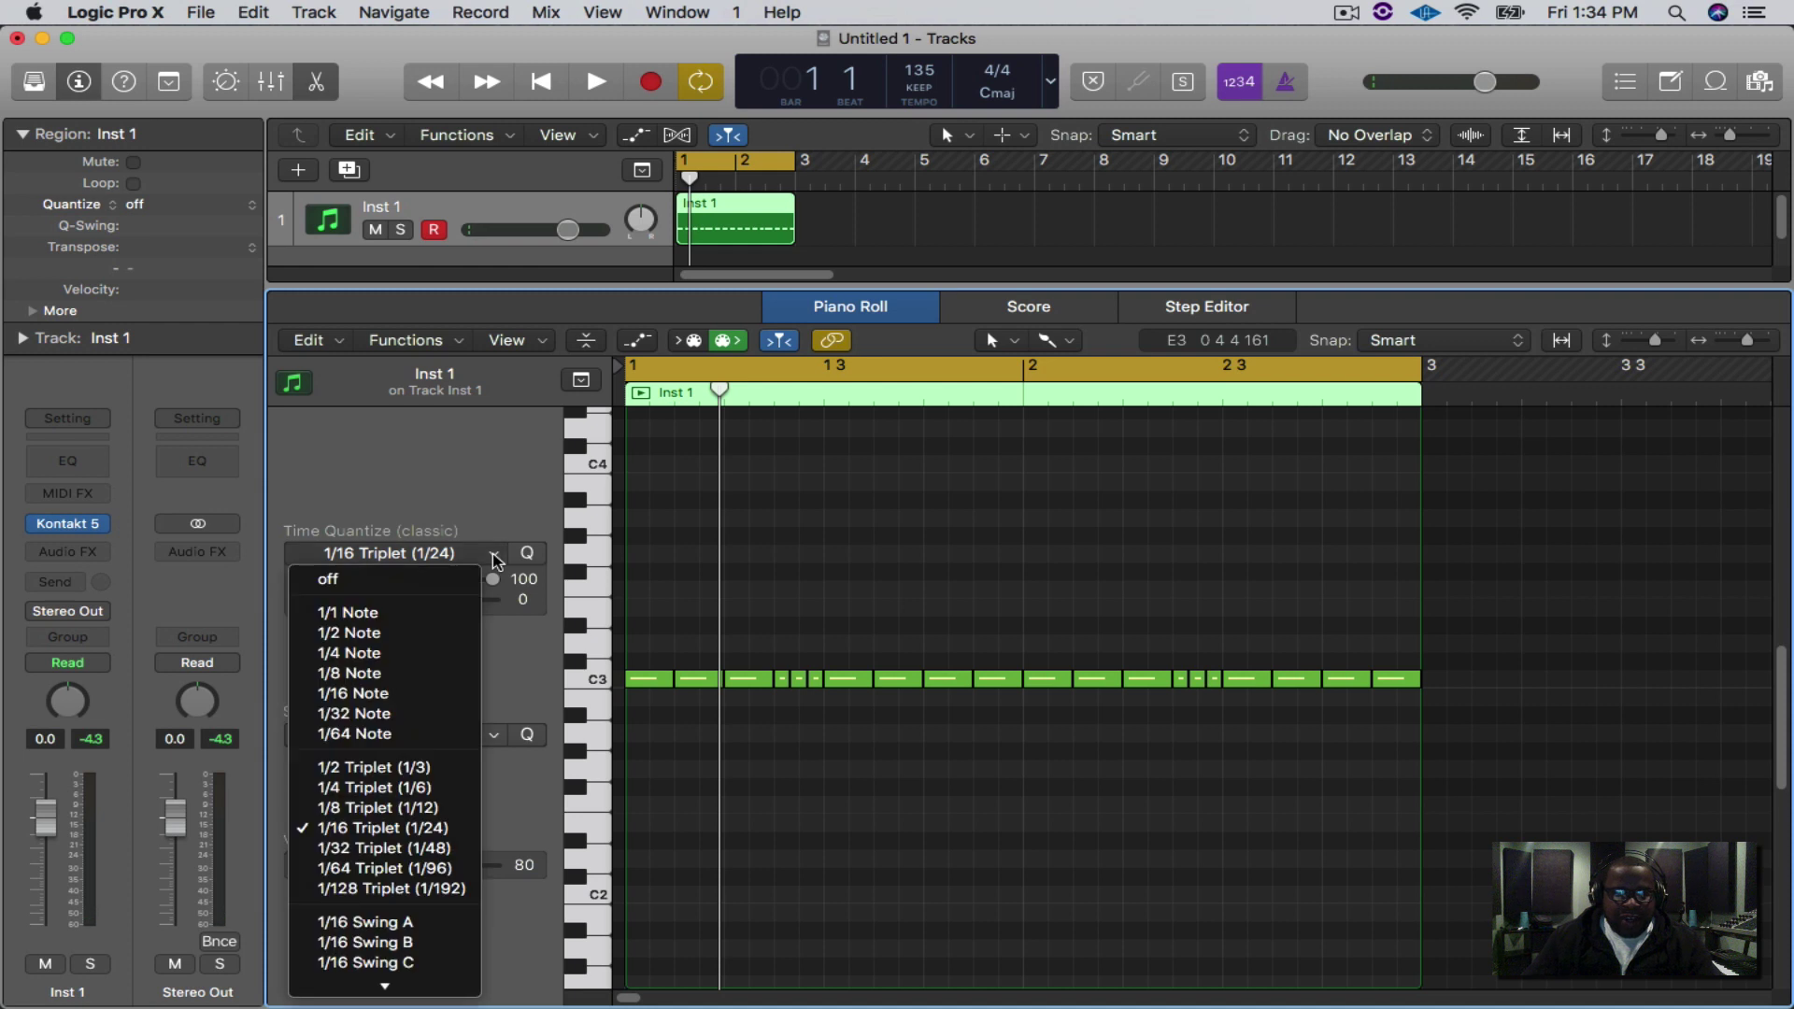
click(403, 871)
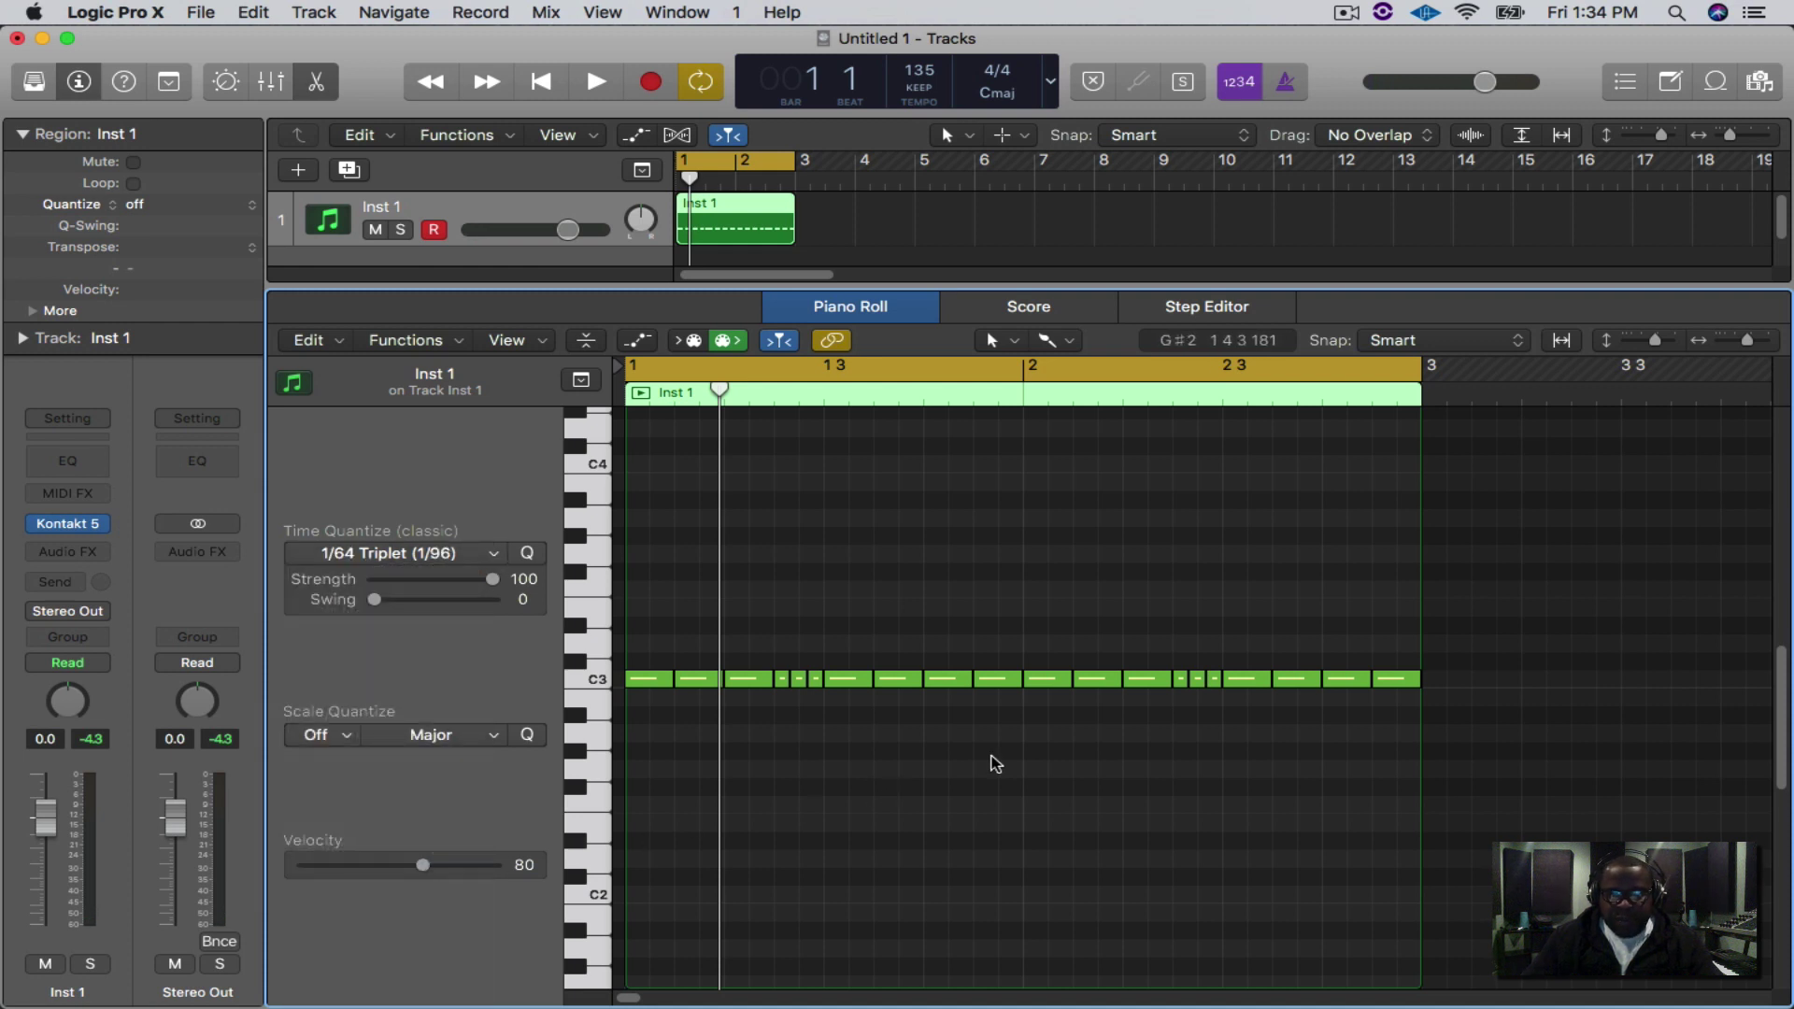
click(971, 684)
key(Delete)
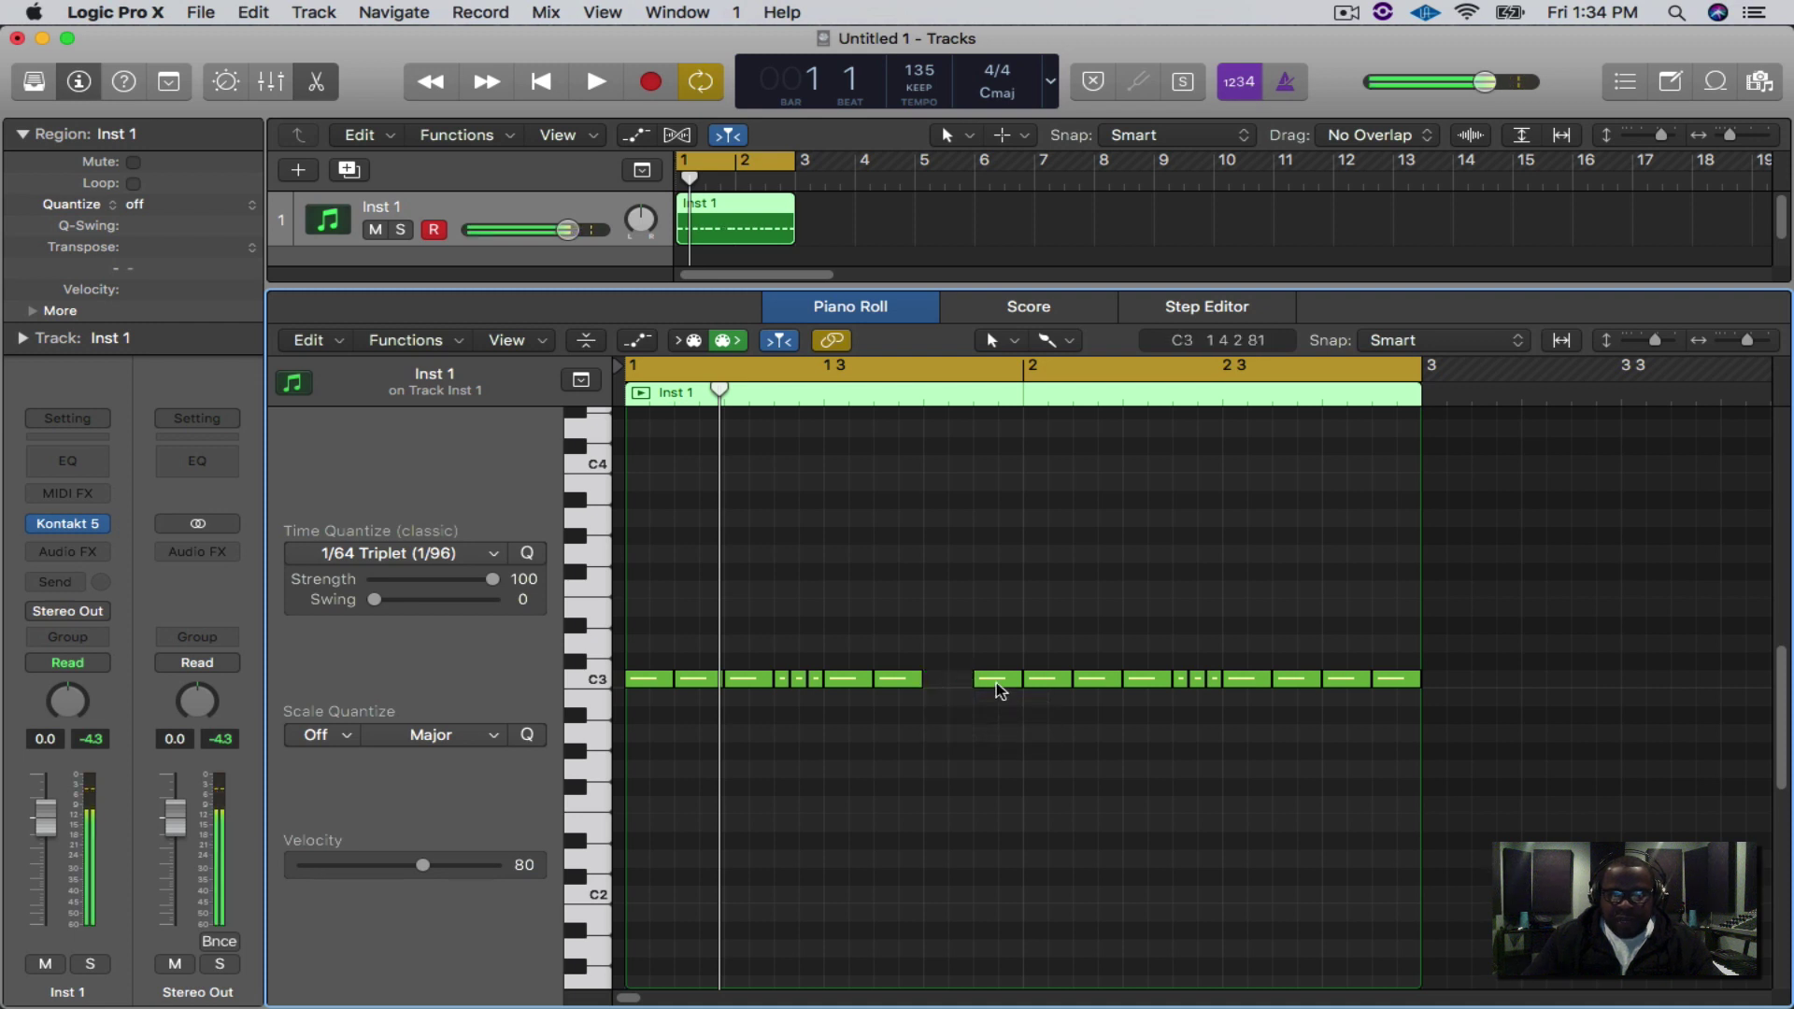
click(926, 771)
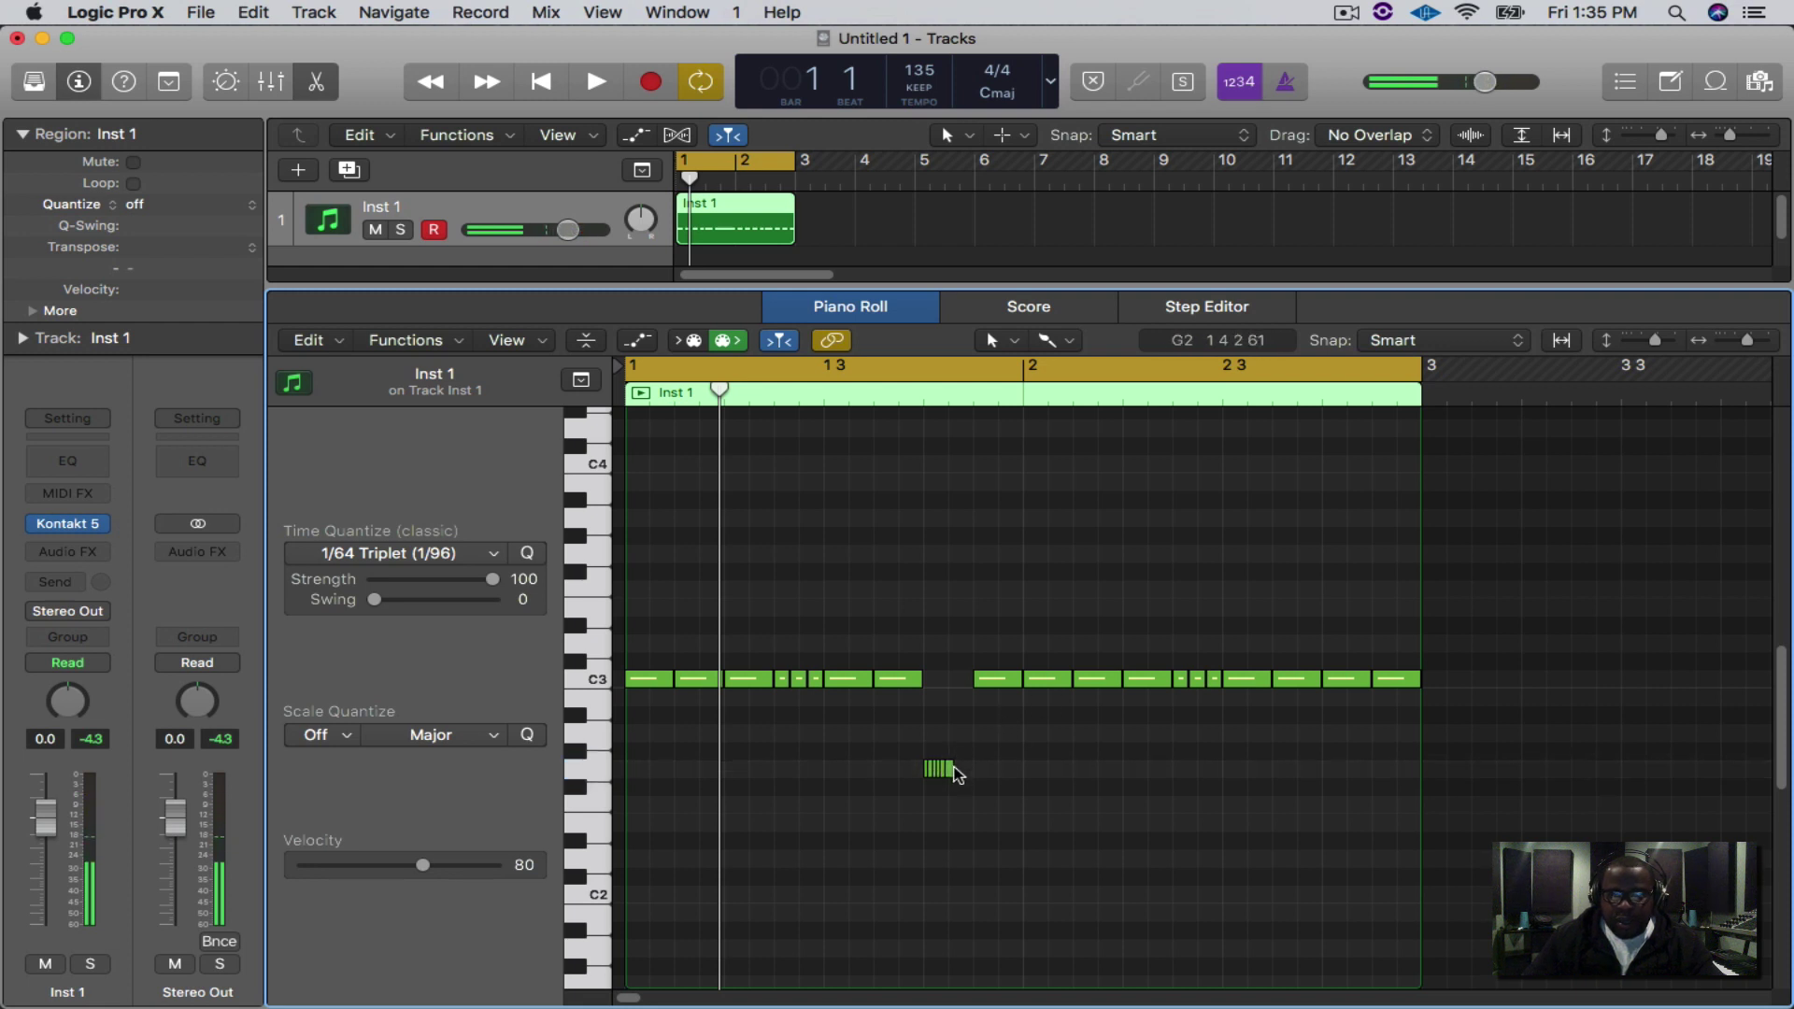
click(949, 771)
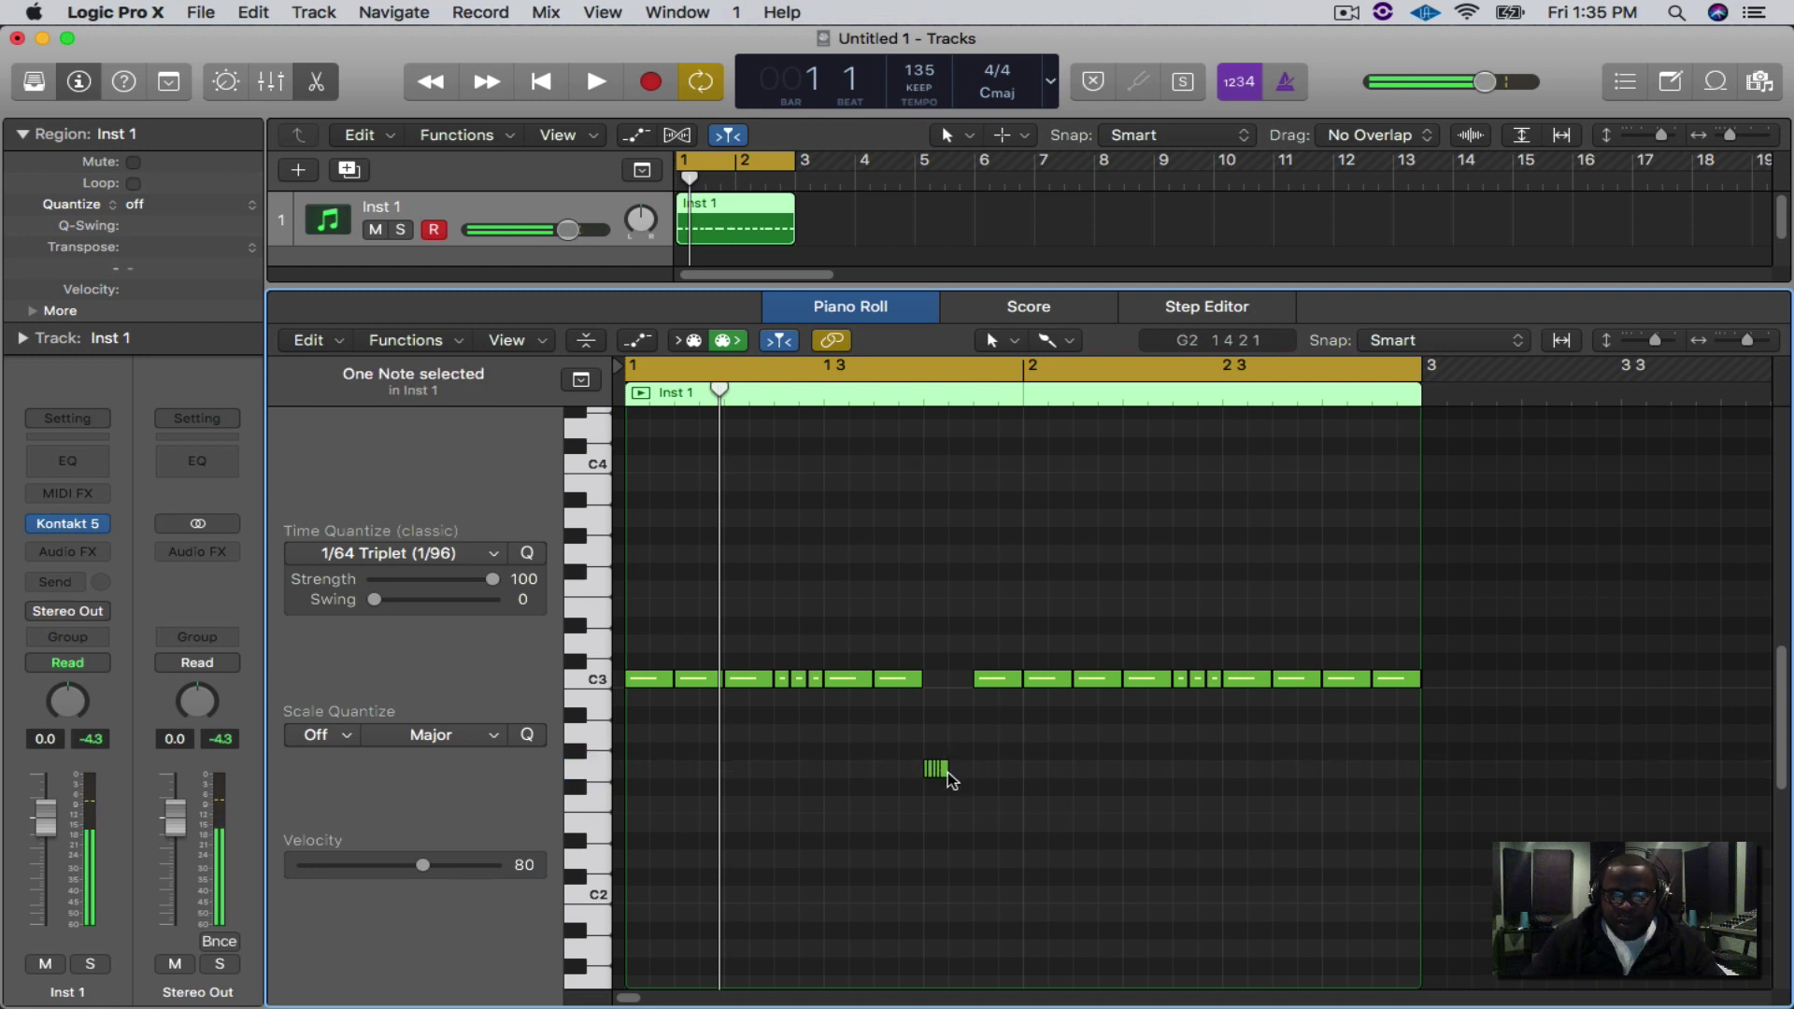
Replace the C3 note after bar 2 3 with a D#3 roll and play the pattern.
click(1302, 683)
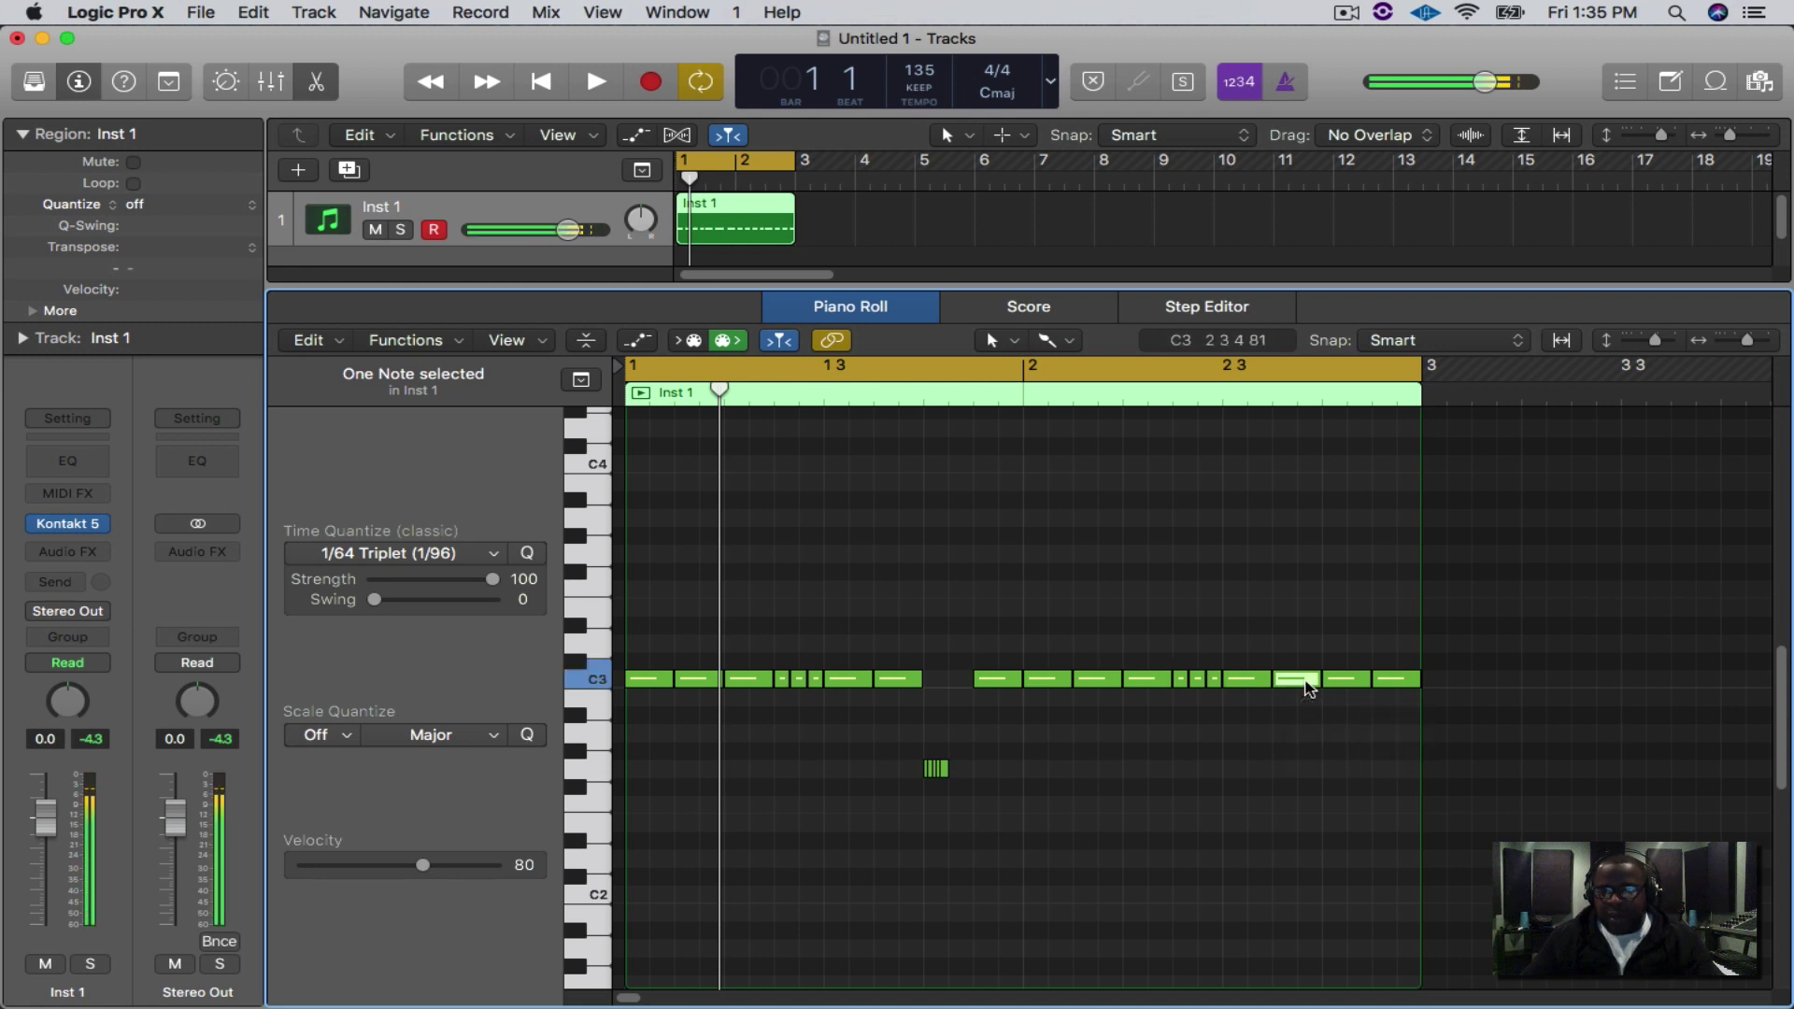
key(BackSpace)
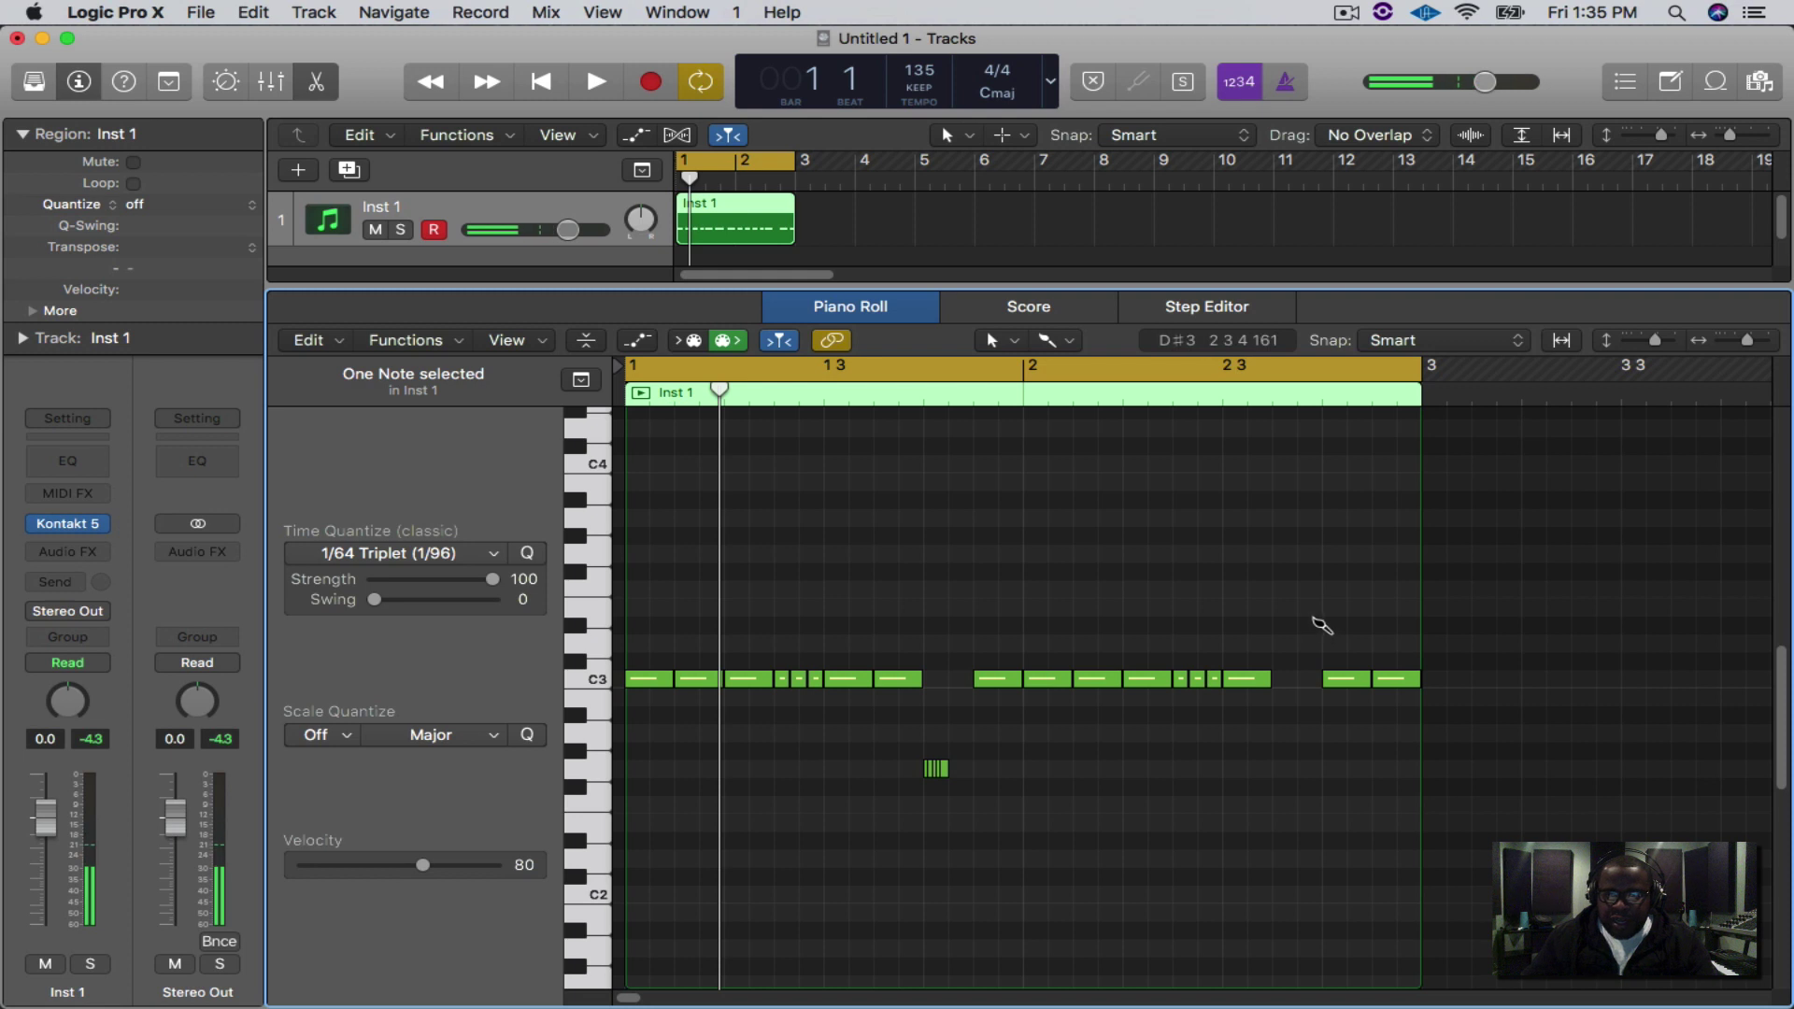
click(1278, 612)
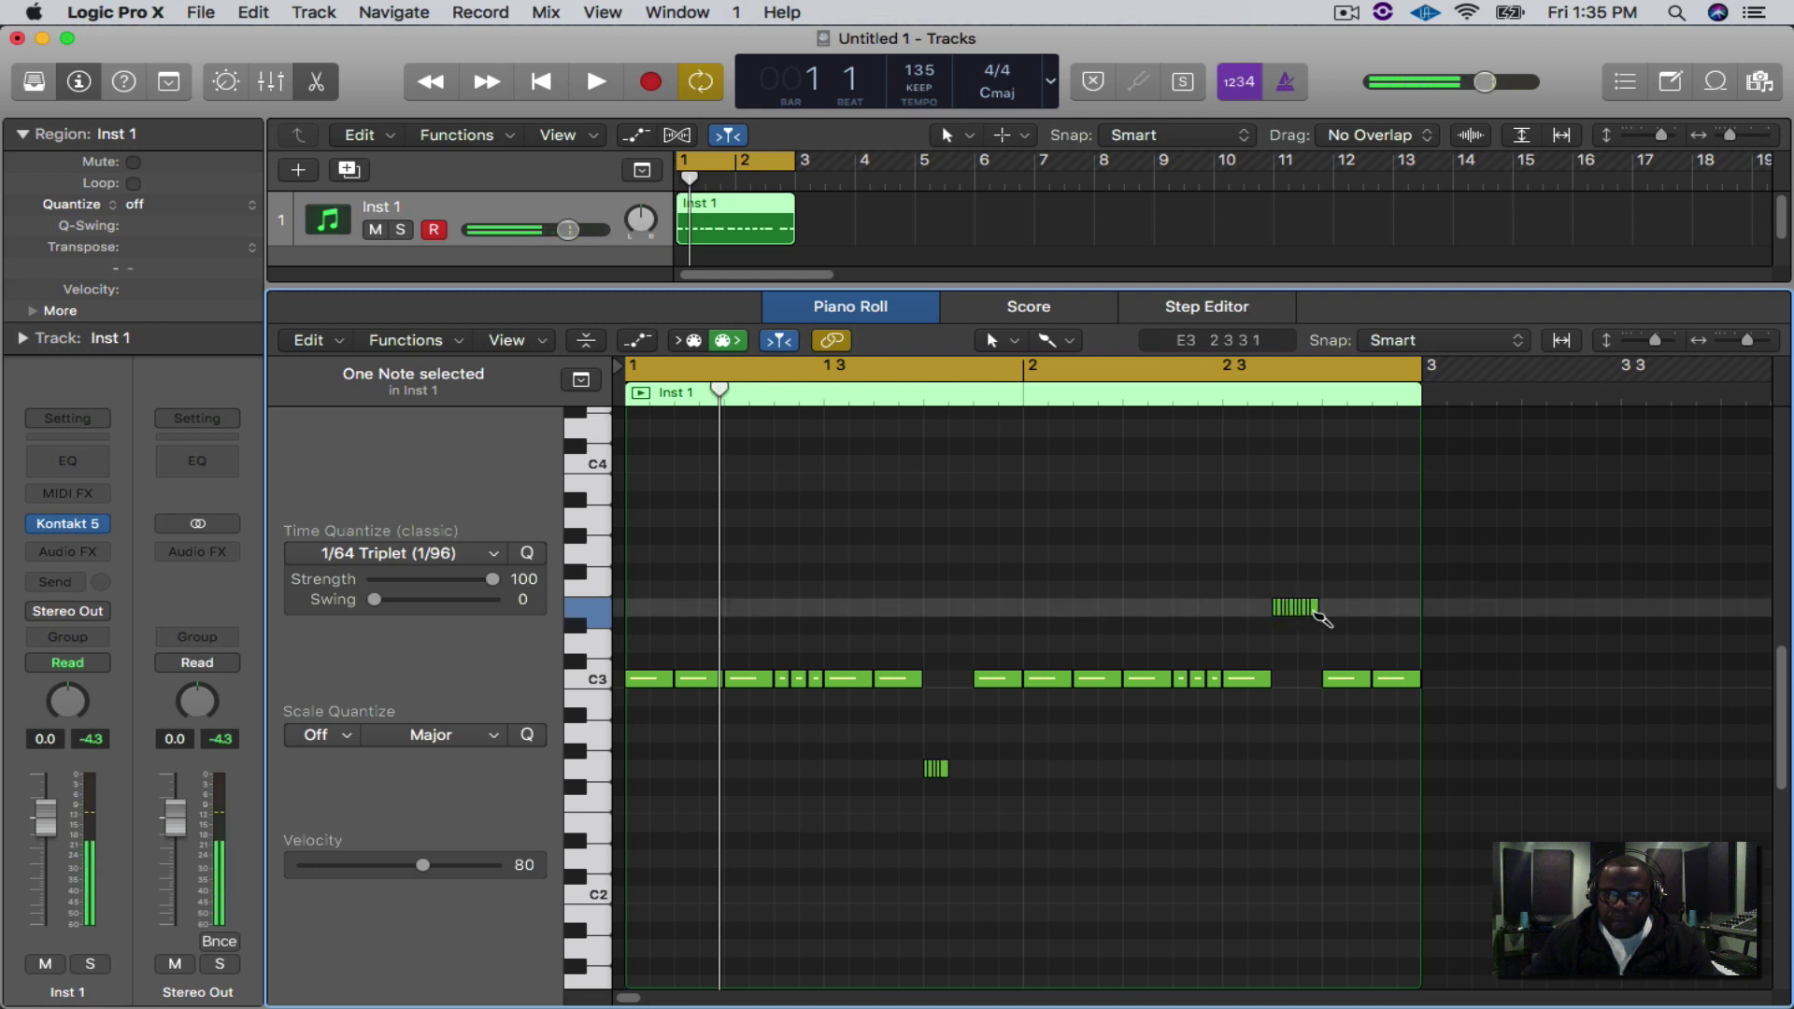
click(1468, 533)
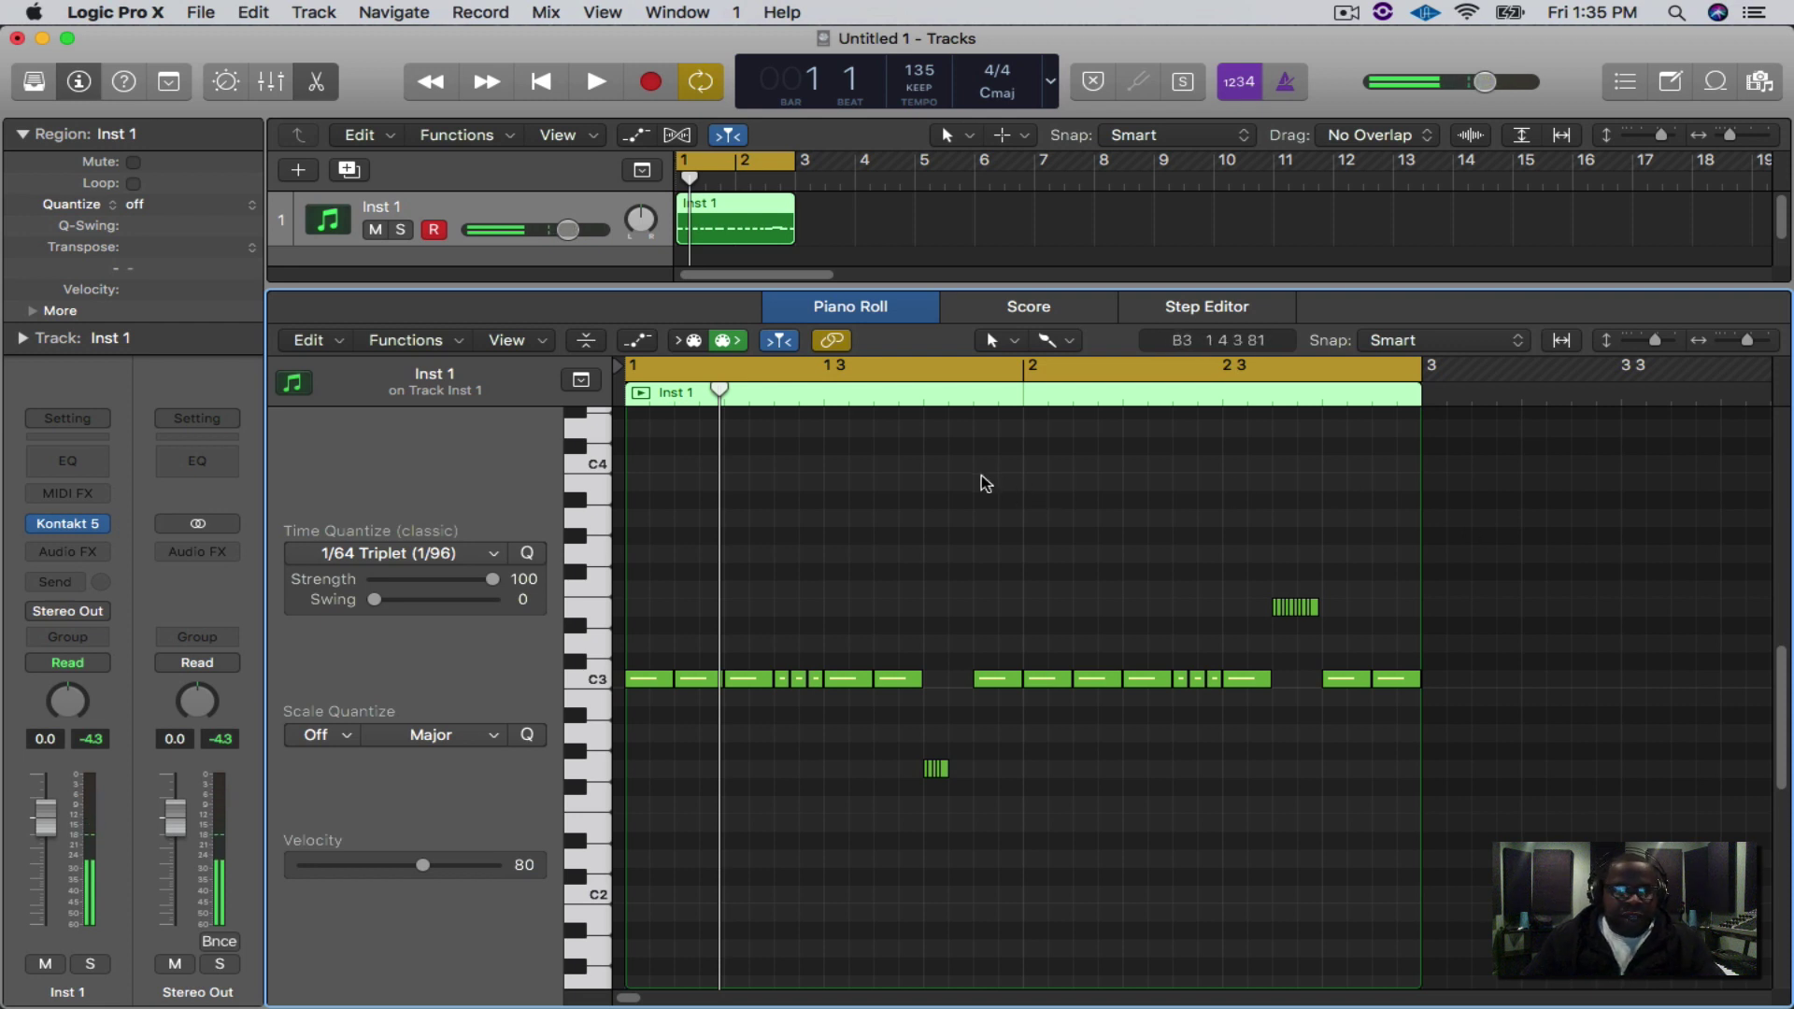
key(space)
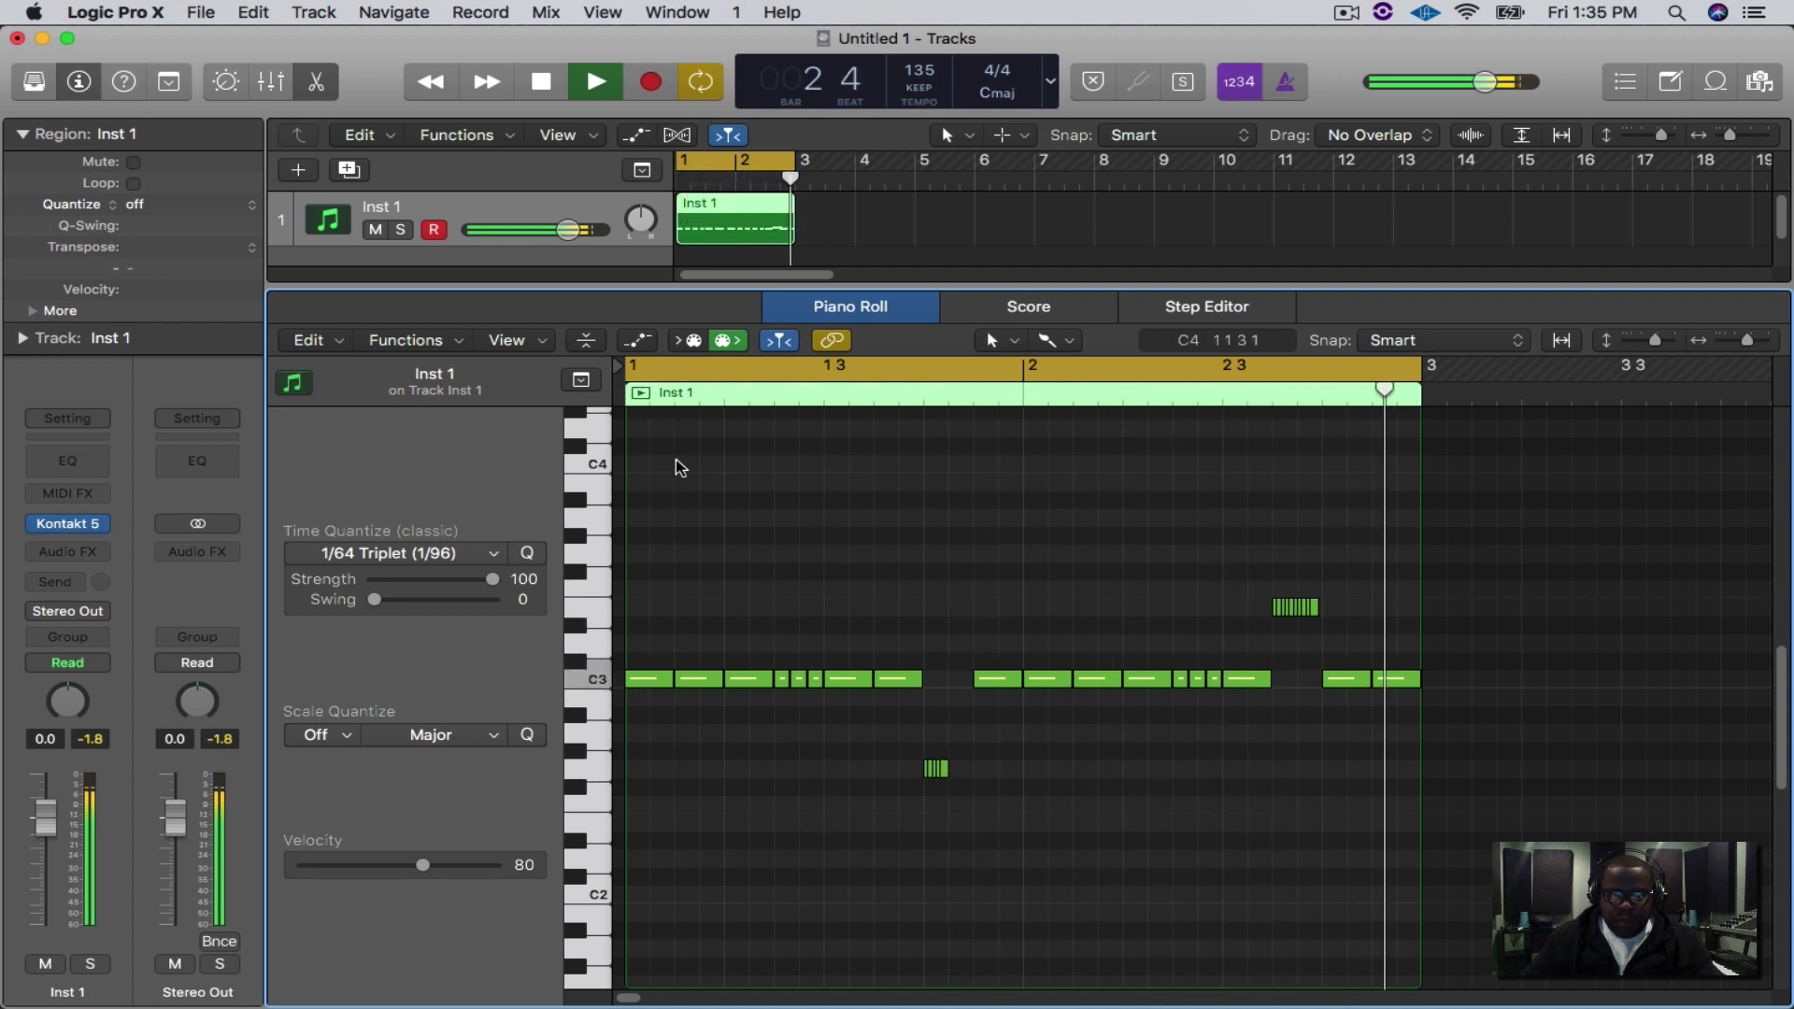
Set quantize to 1/32 Note and add two short F2 notes below the G2 roll.
key(space)
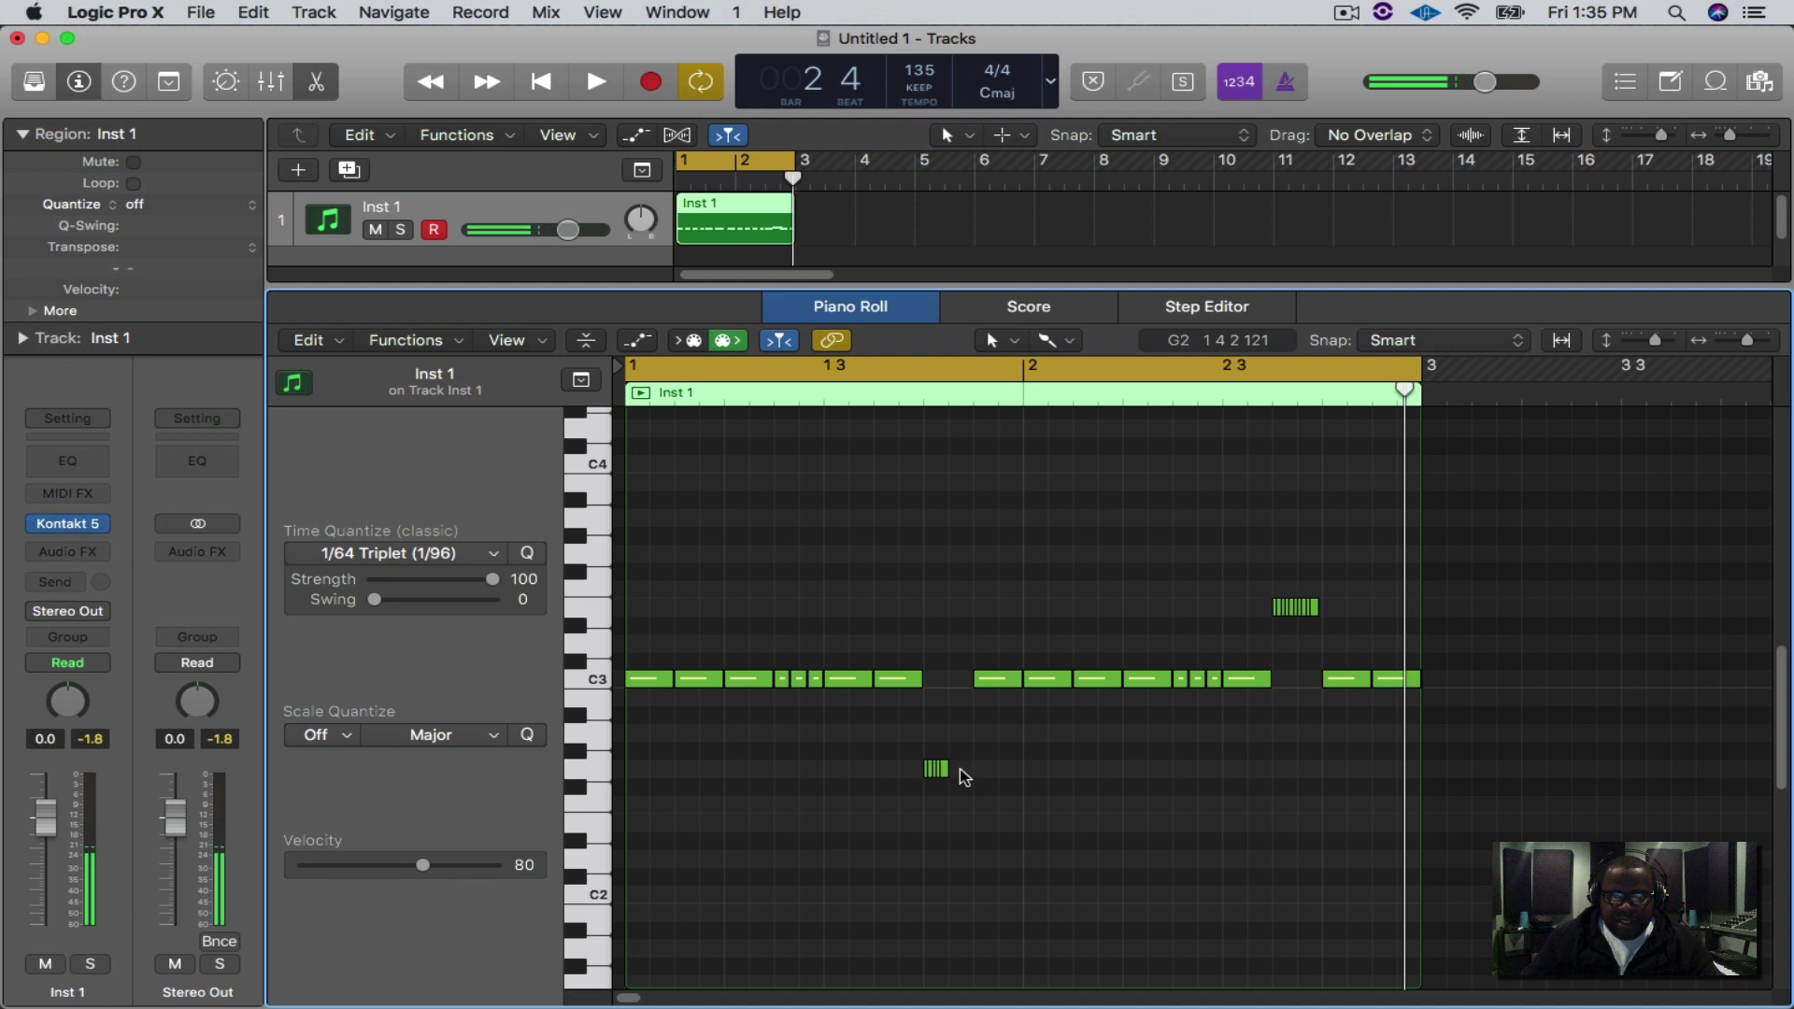
click(495, 557)
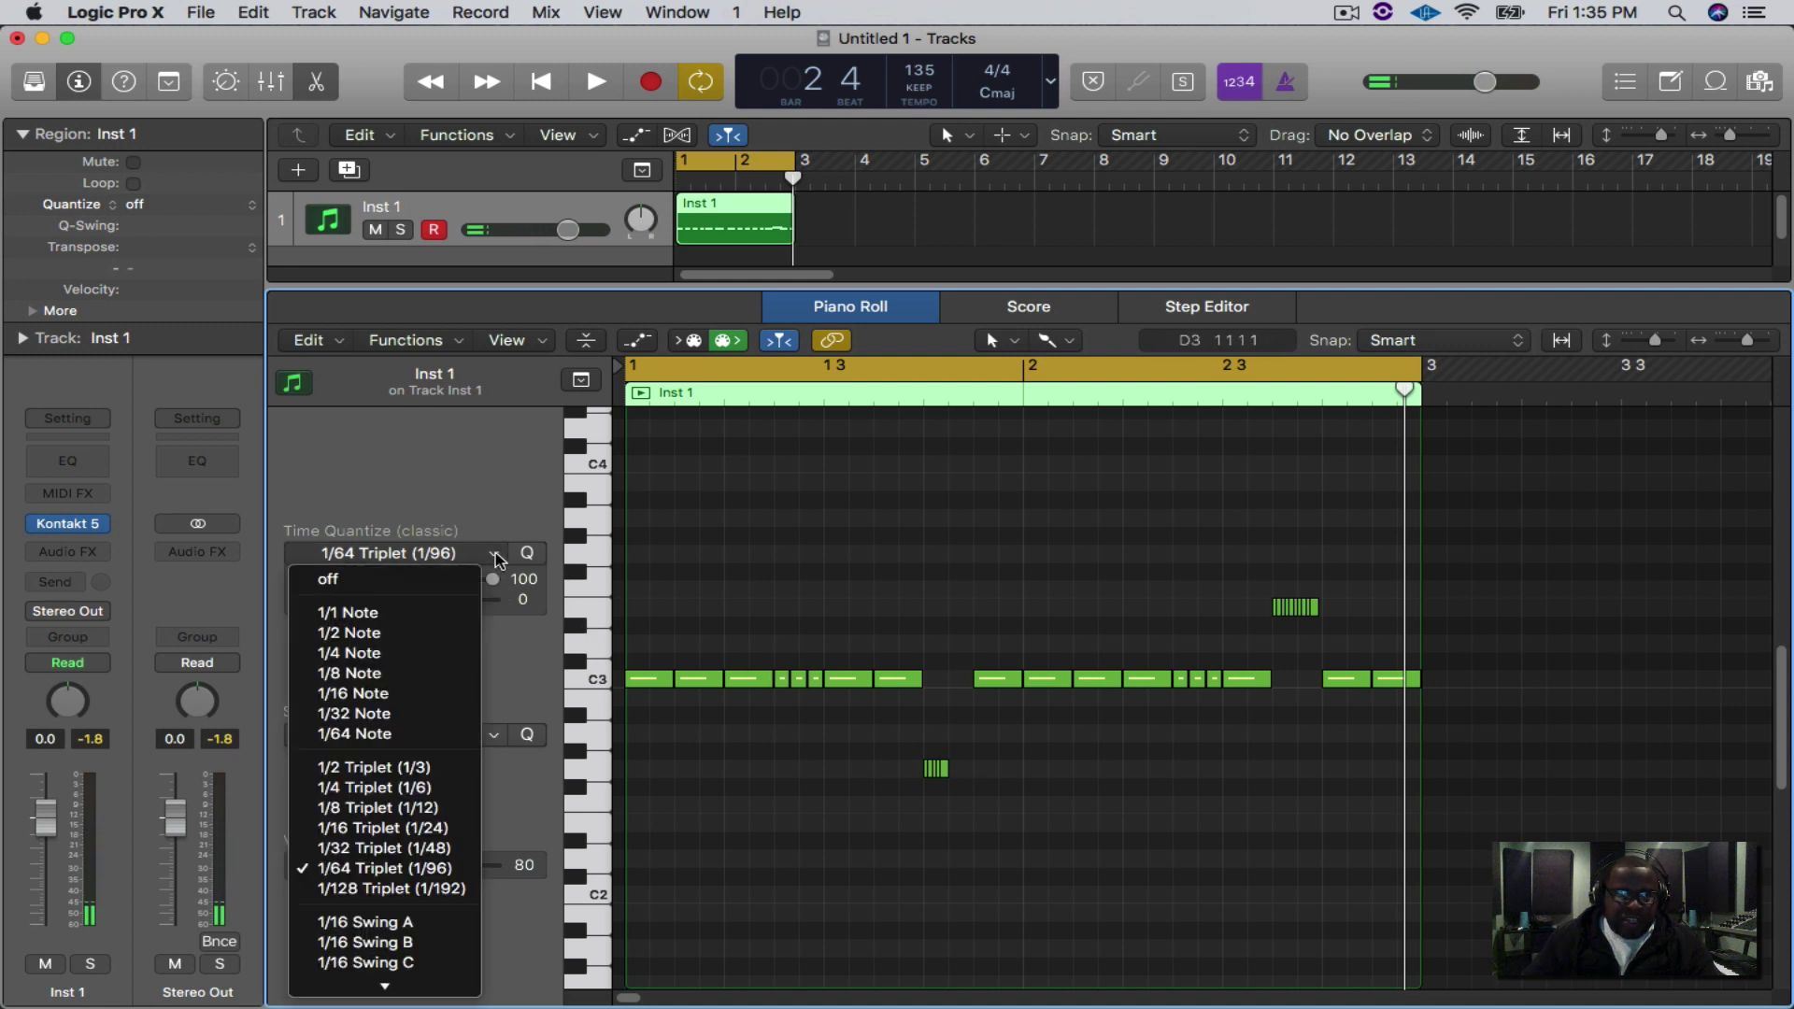
click(376, 715)
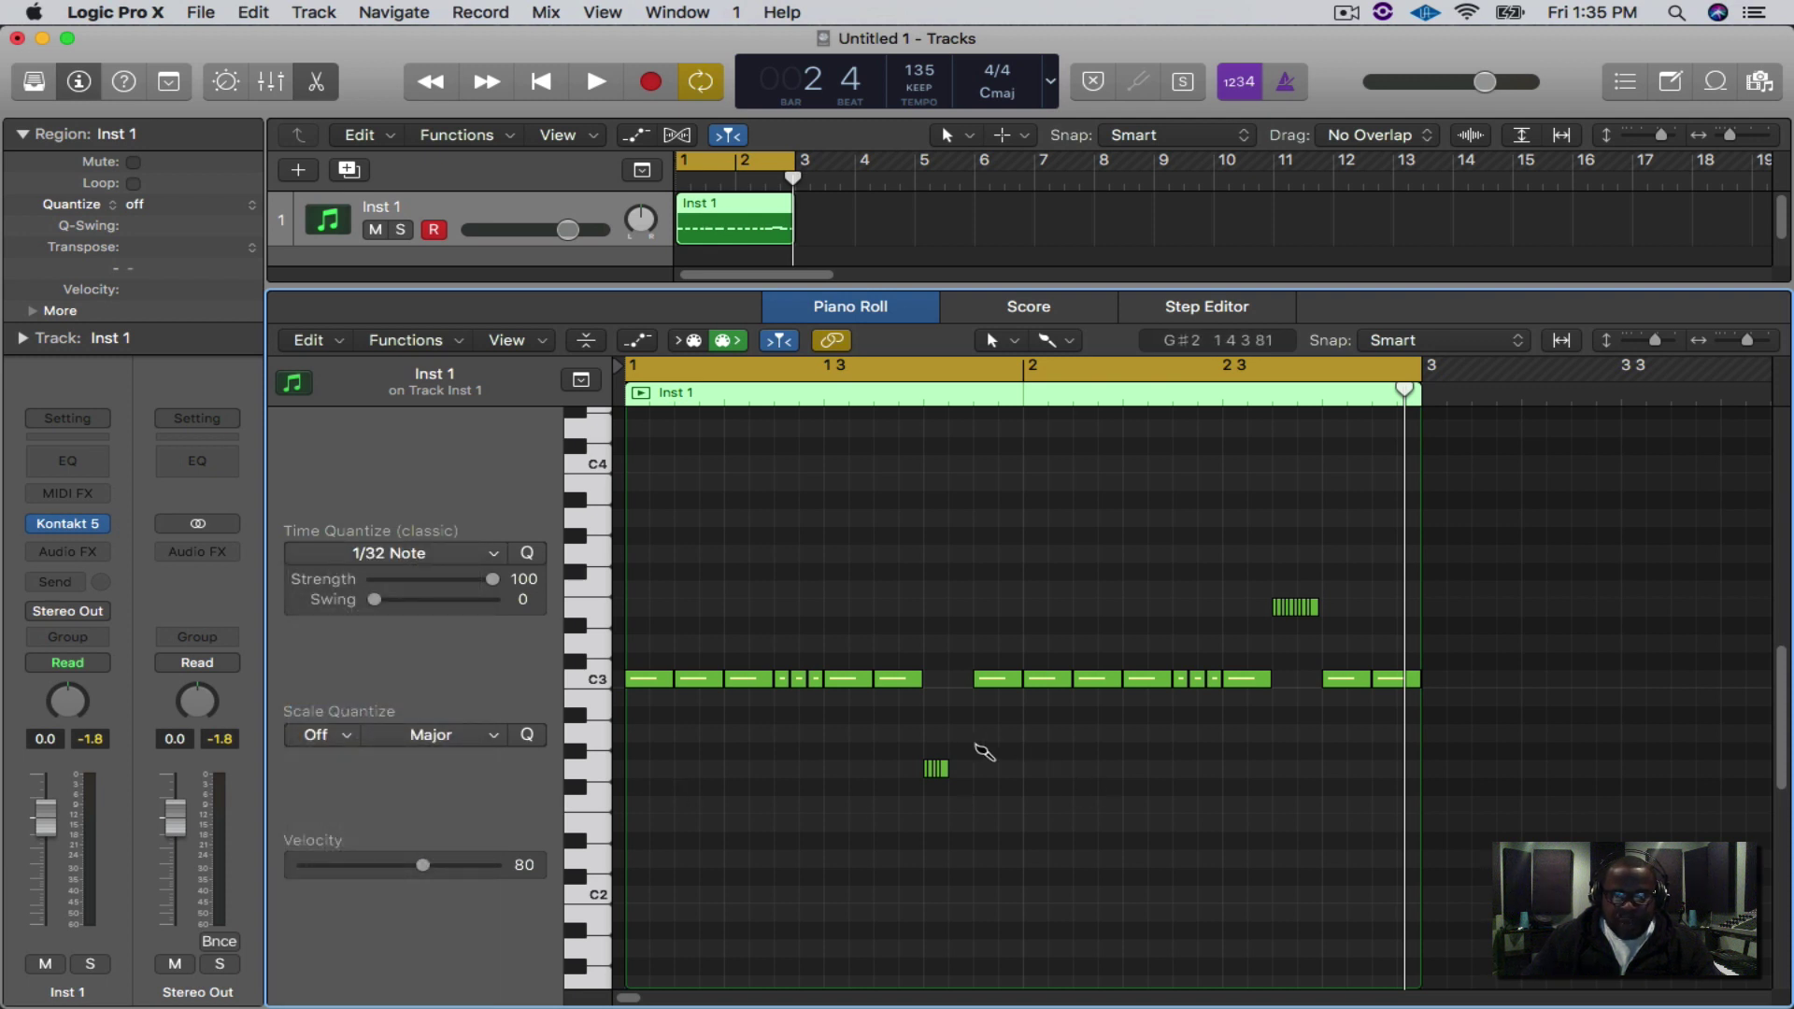
click(953, 805)
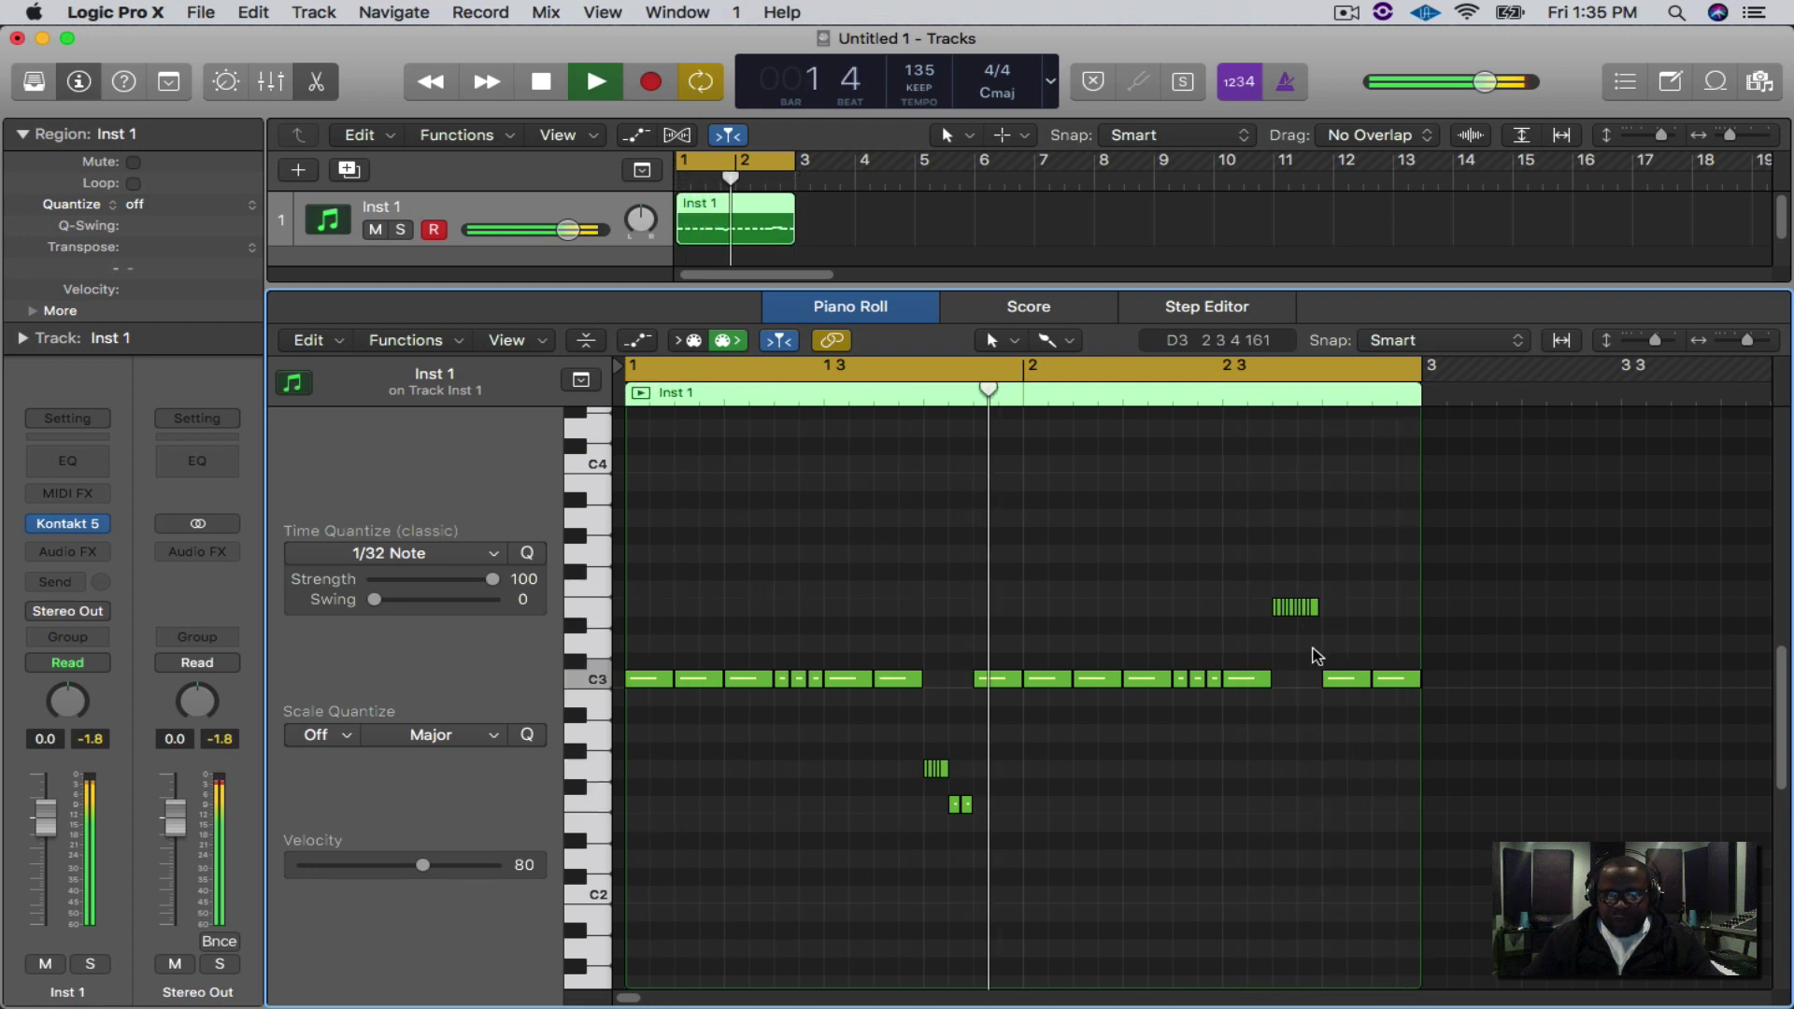
key(space)
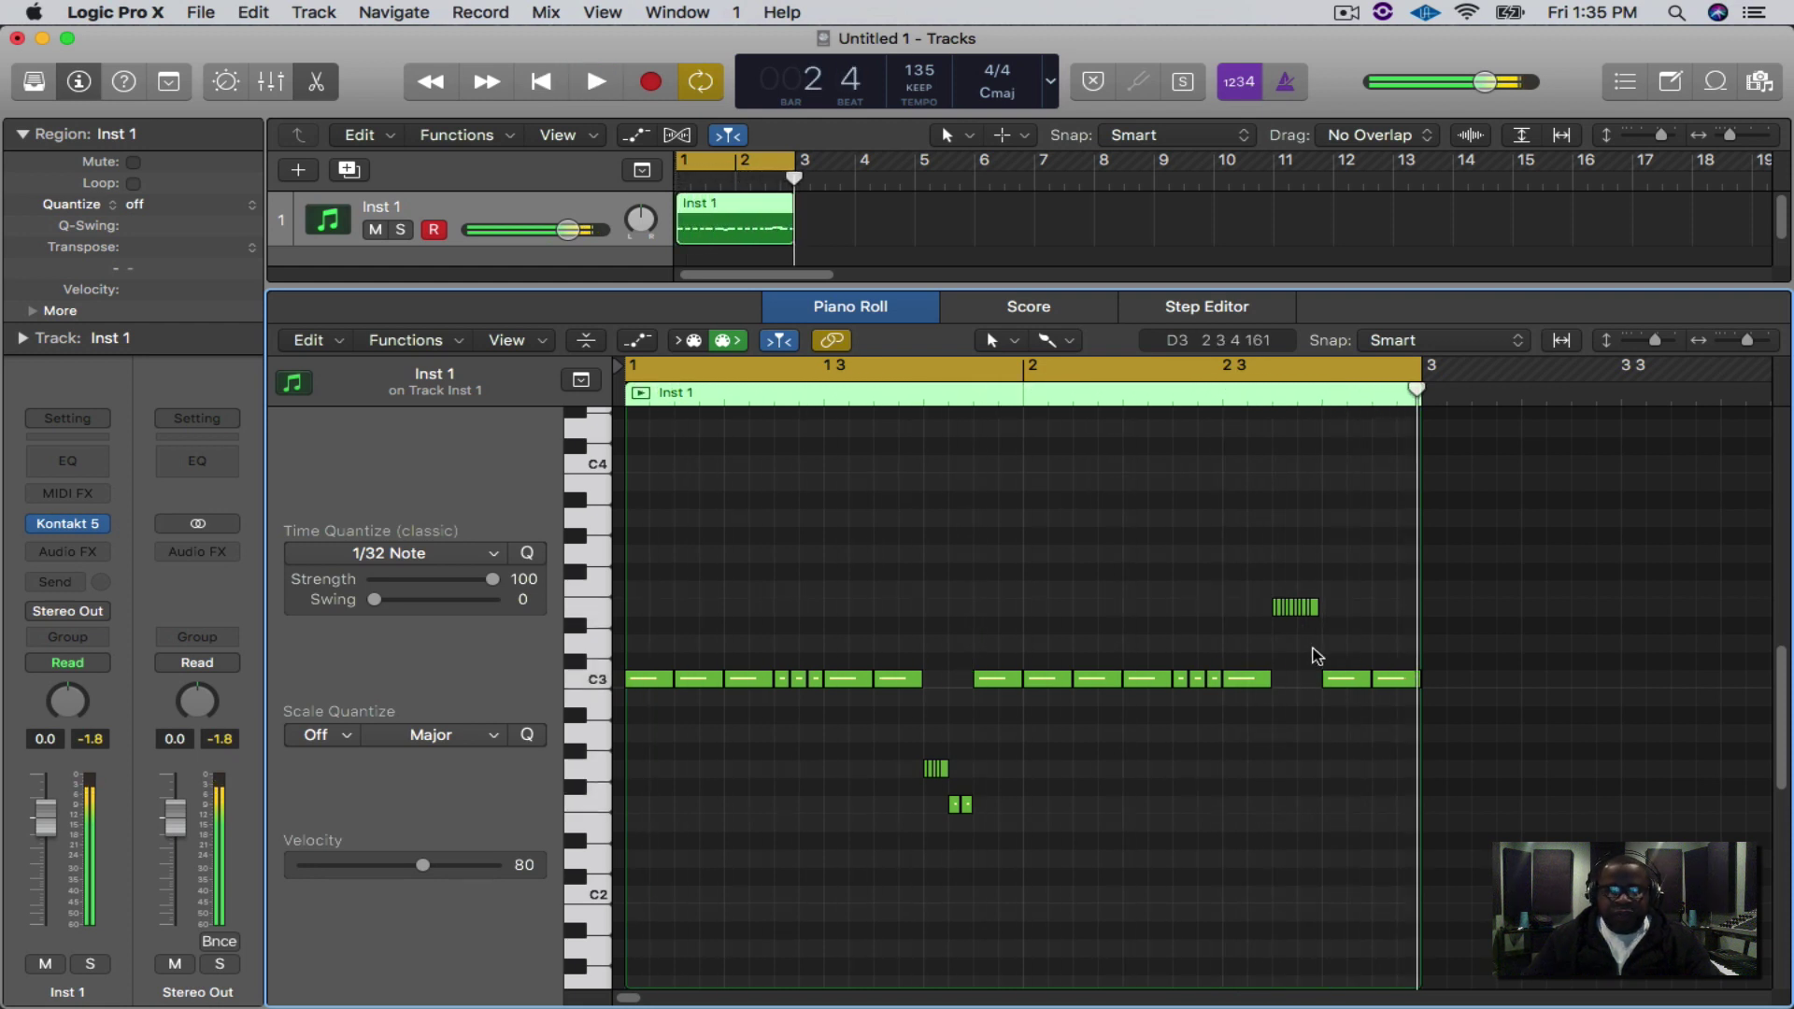